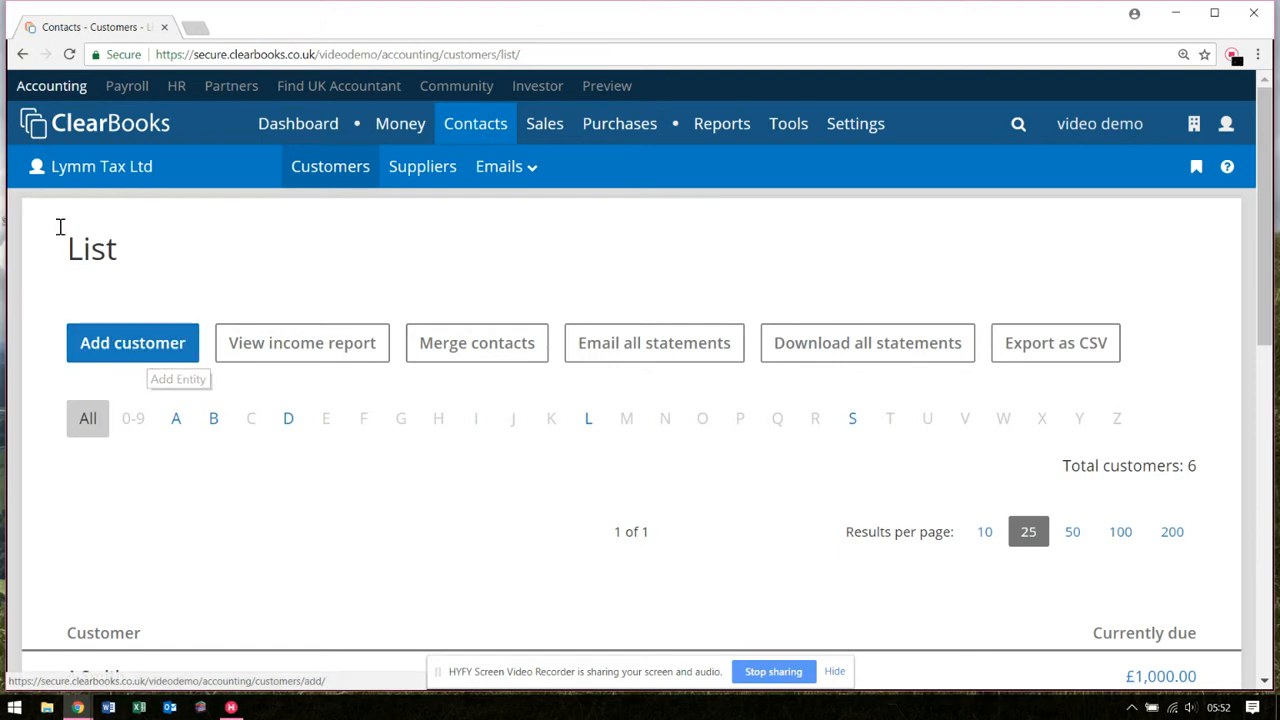
Go back to the Lymm Tax Ltd customer record and review its basic information.
click(22, 55)
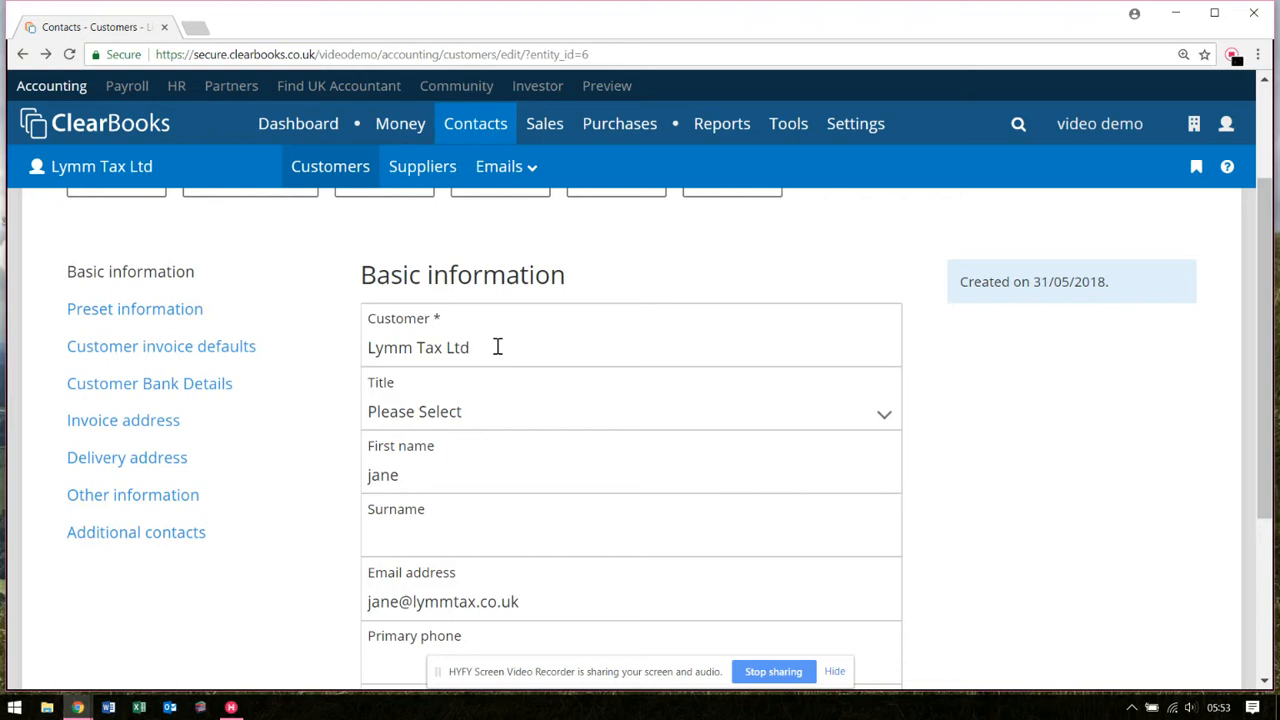
scroll(491, 349, down, 2)
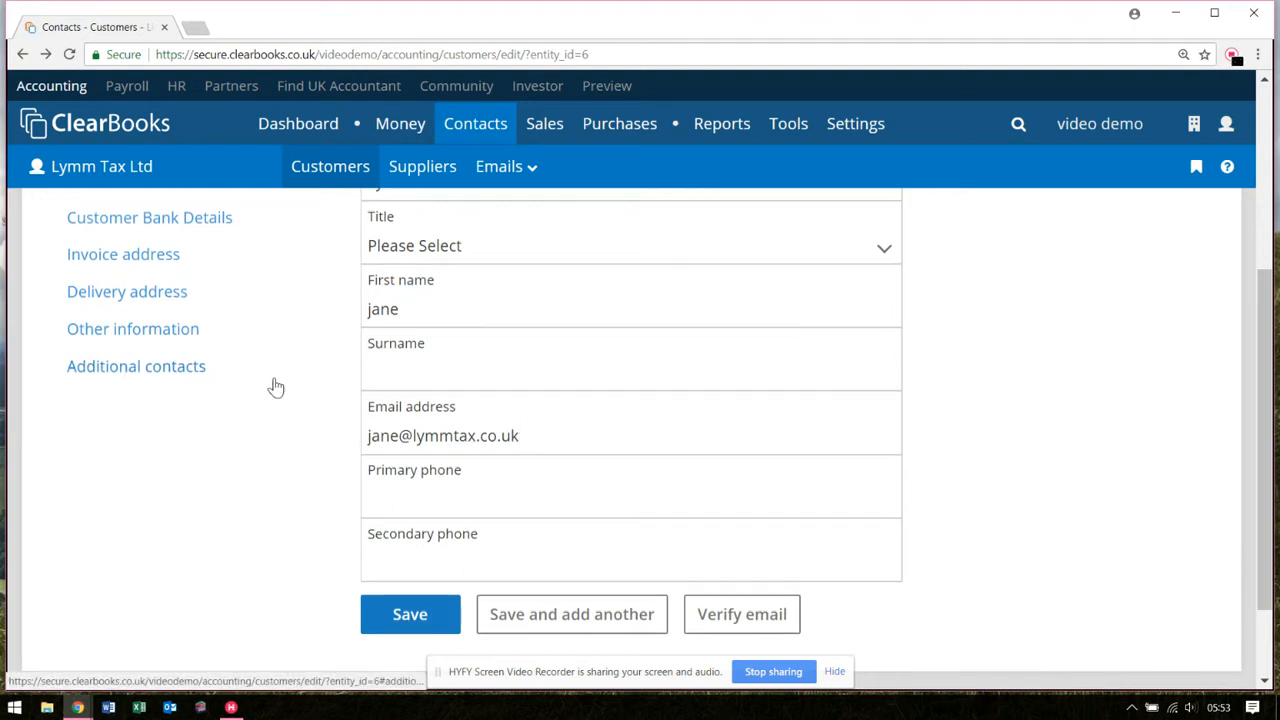
scroll(276, 387, up, 3)
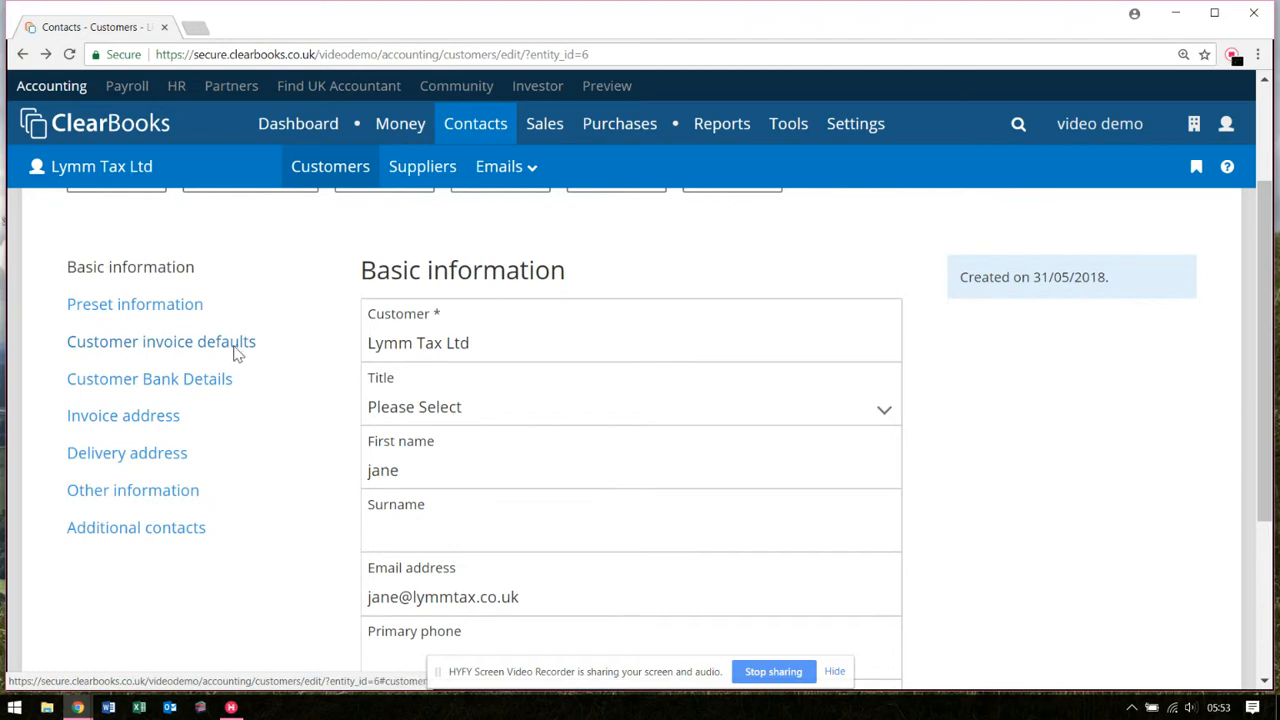
Review the customer's invoice defaults, including VAT rate, bank account and credit terms, and the invoice address.
click(236, 348)
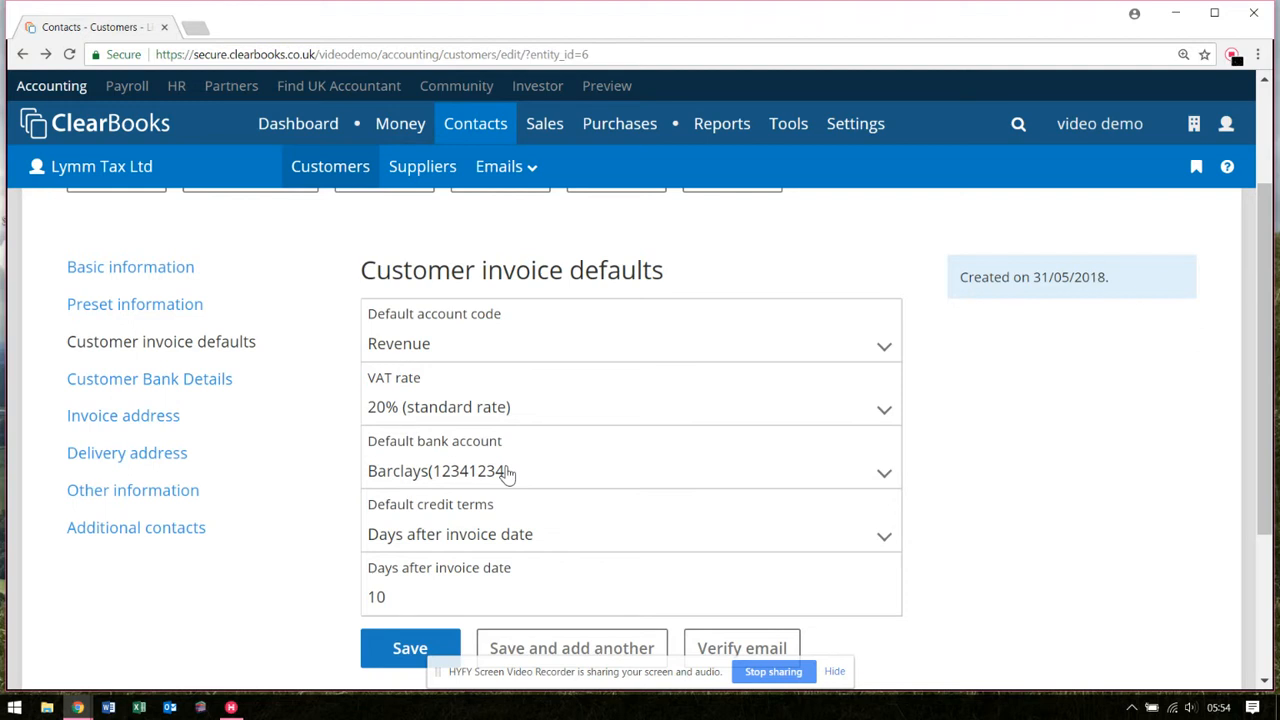
scroll(510, 476, down, 1)
scroll(508, 474, down, 1)
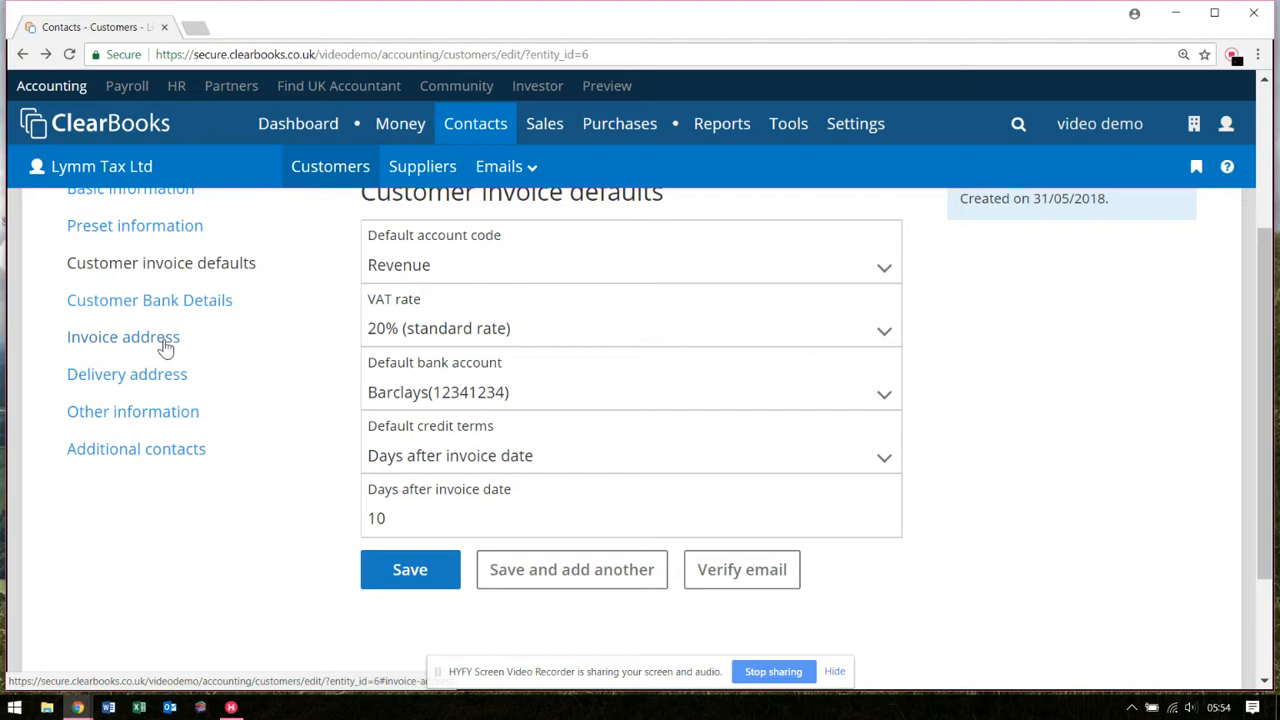
click(165, 345)
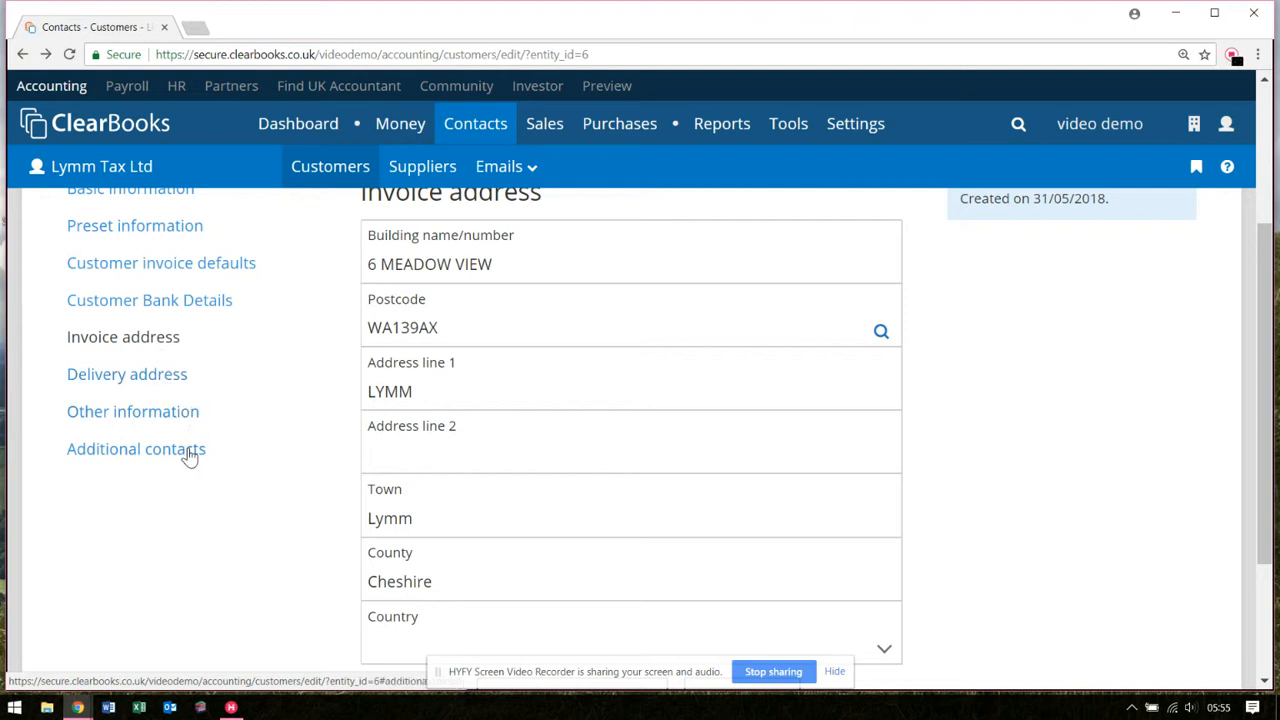
scroll(320, 455, down, 1)
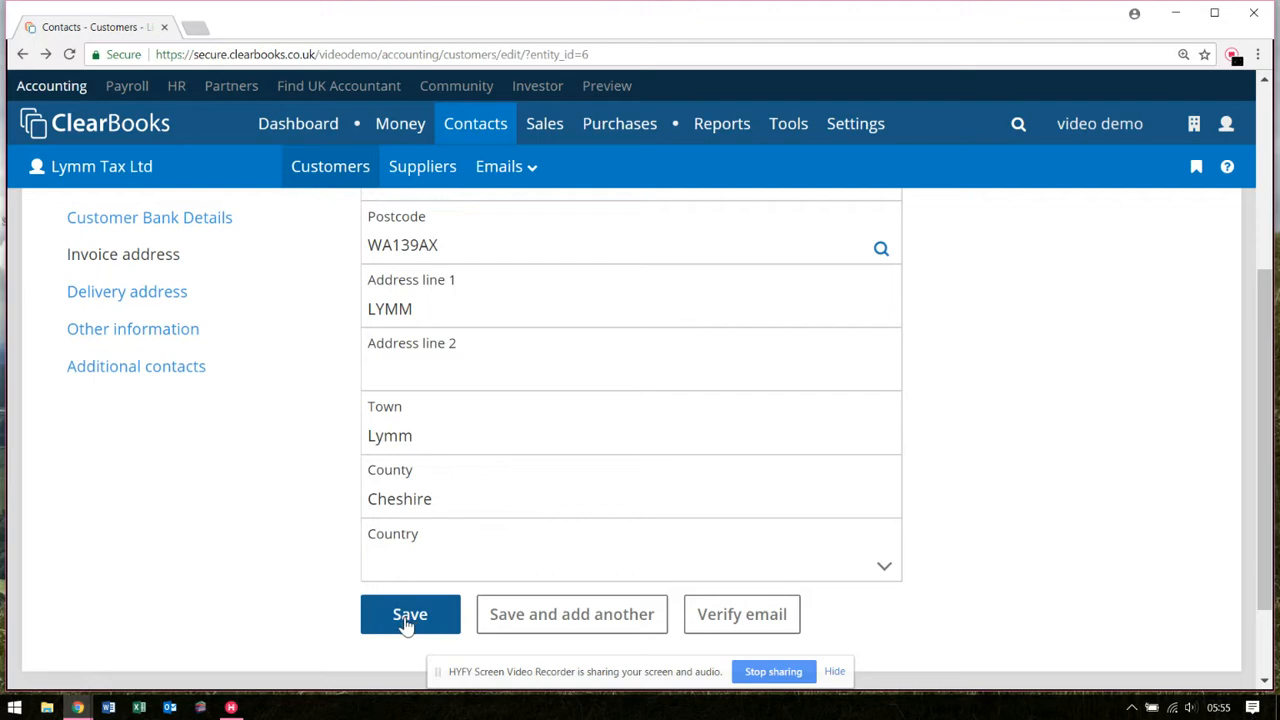
Create a new sales invoice and choose Lymm Tax Ltd as its customer.
mouse_move(548, 128)
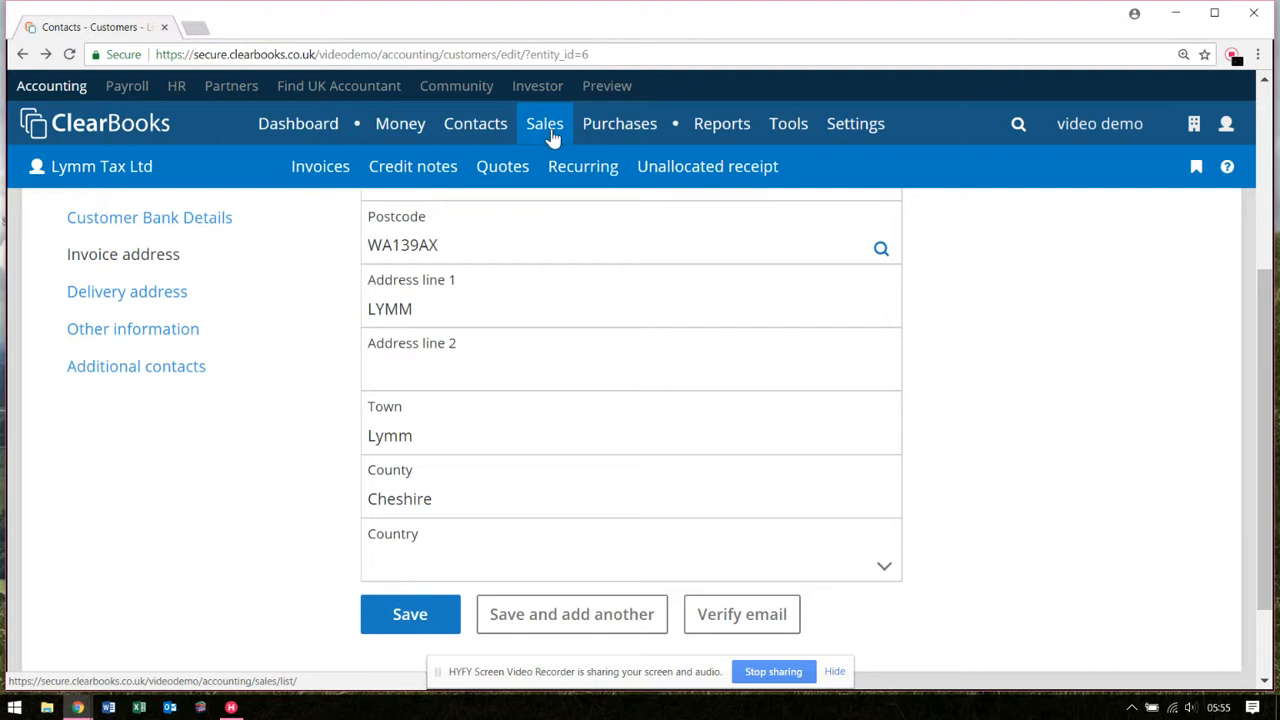
click(338, 176)
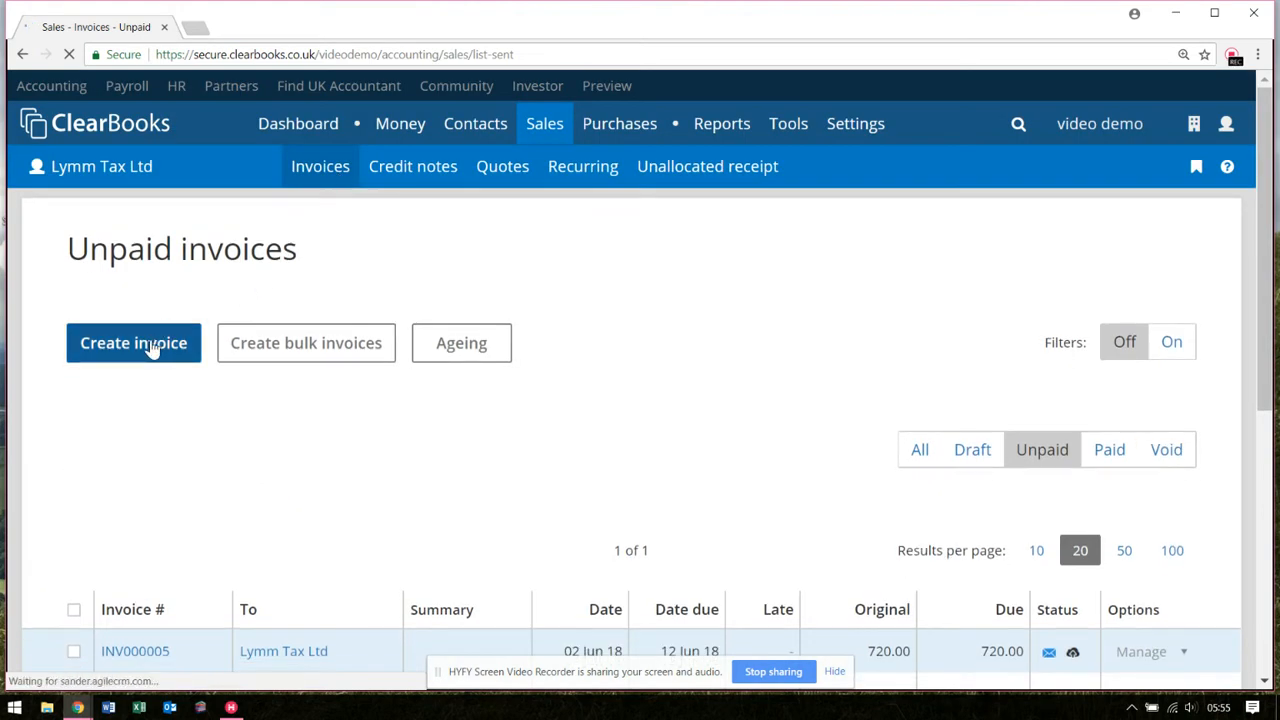
click(147, 350)
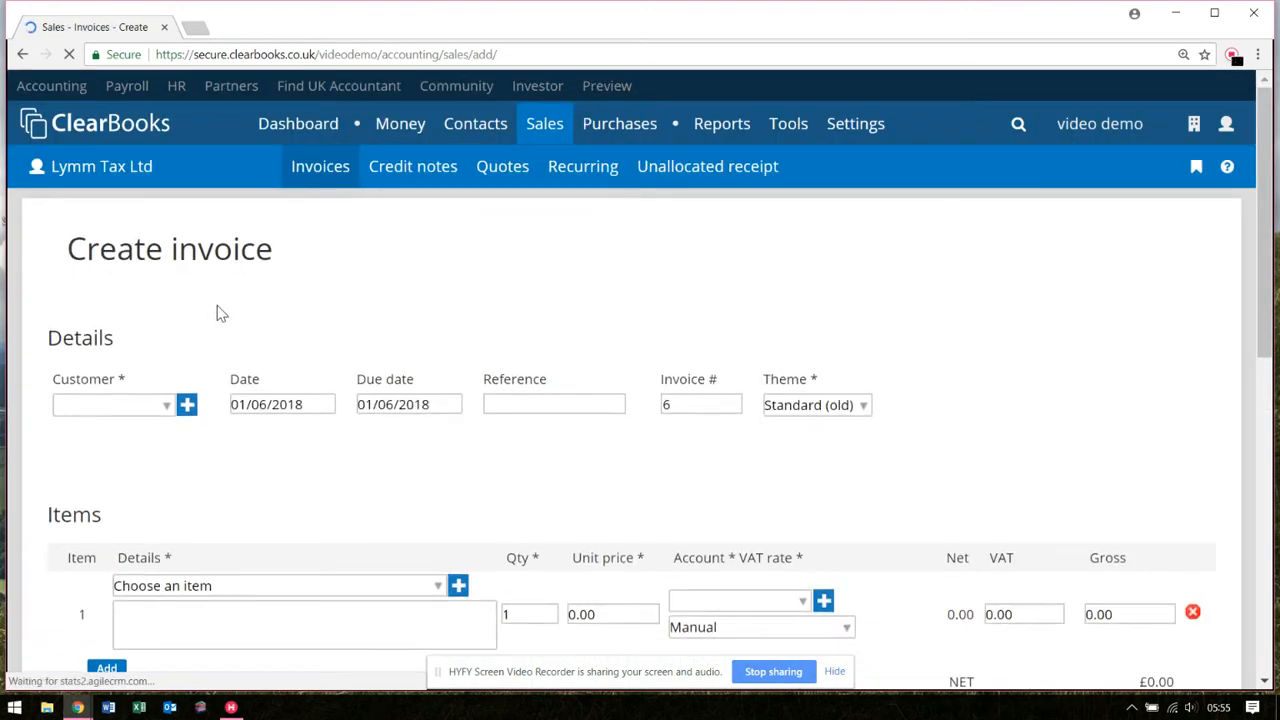
scroll(216, 313, down, 1)
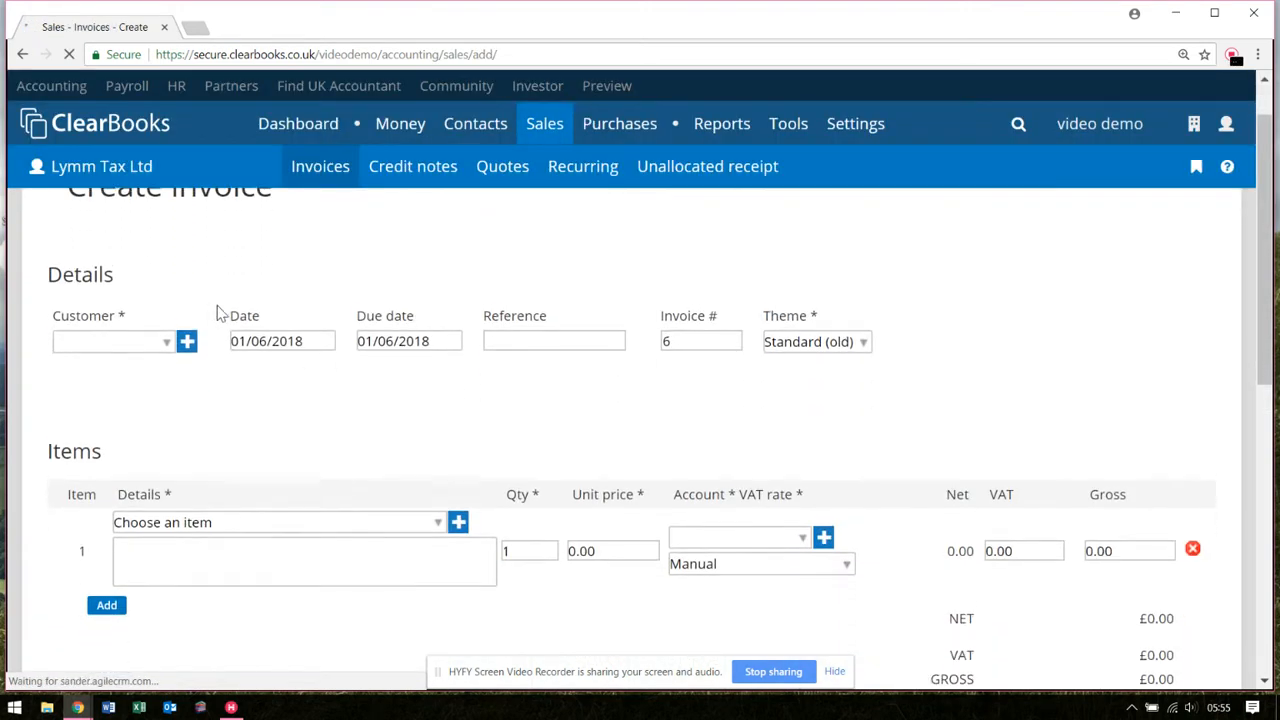
click(168, 330)
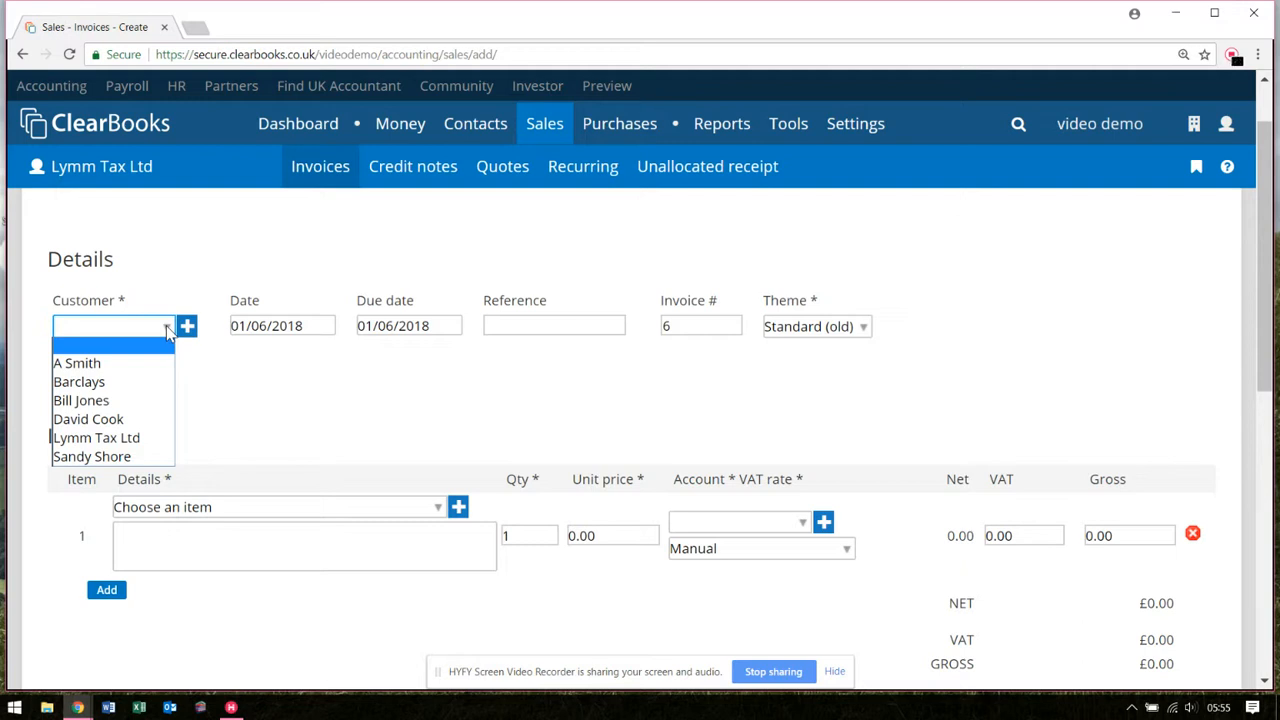
click(137, 440)
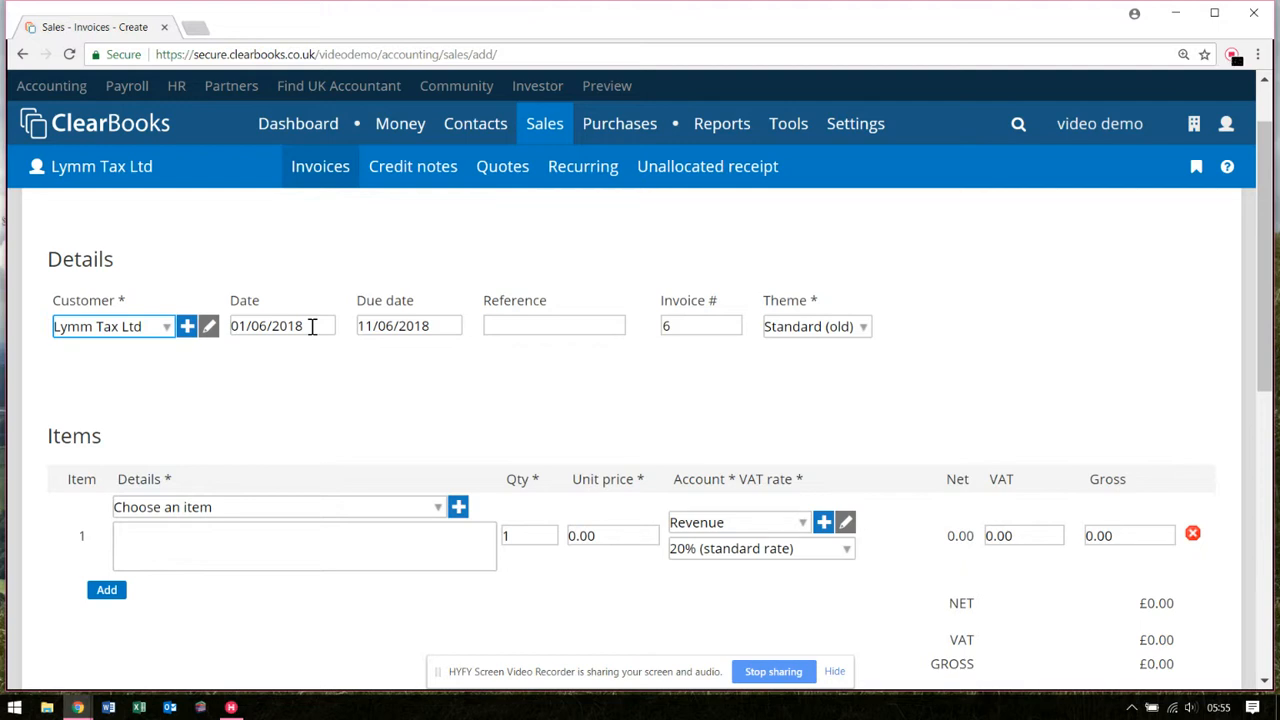
Set the invoice date to 02/06/2018 and the invoice number to 2018105.
click(312, 326)
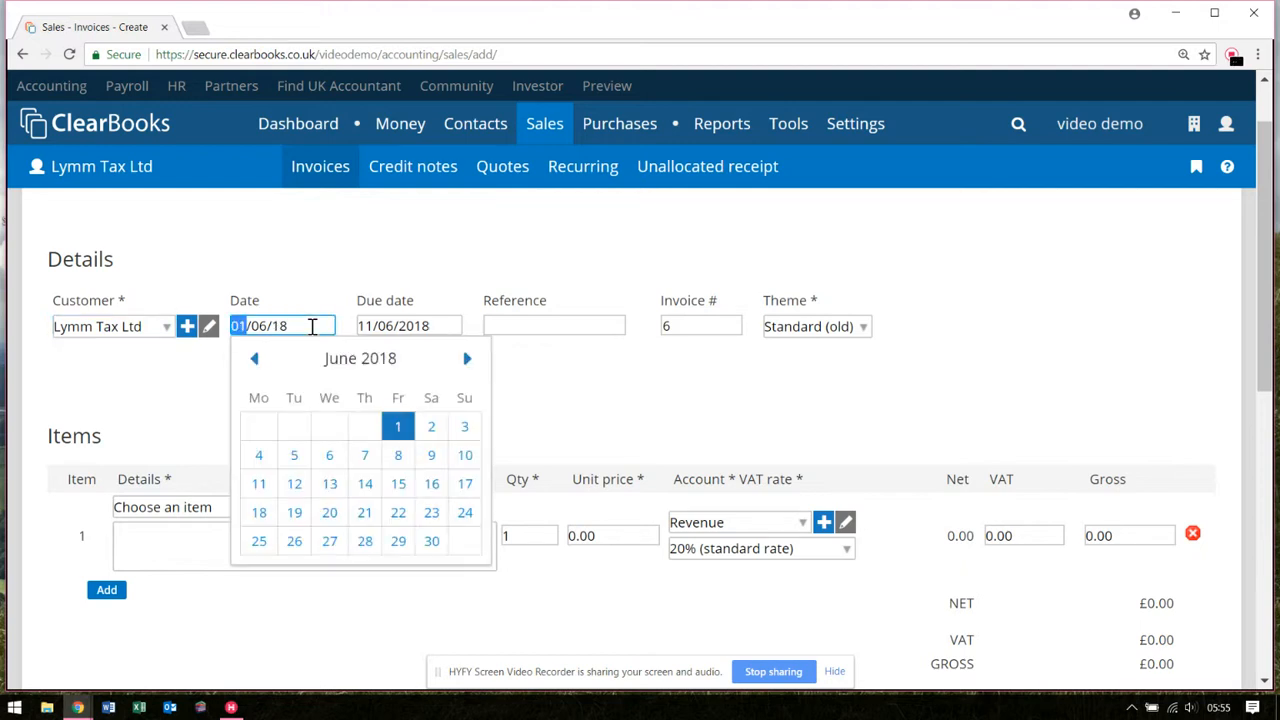
click(432, 429)
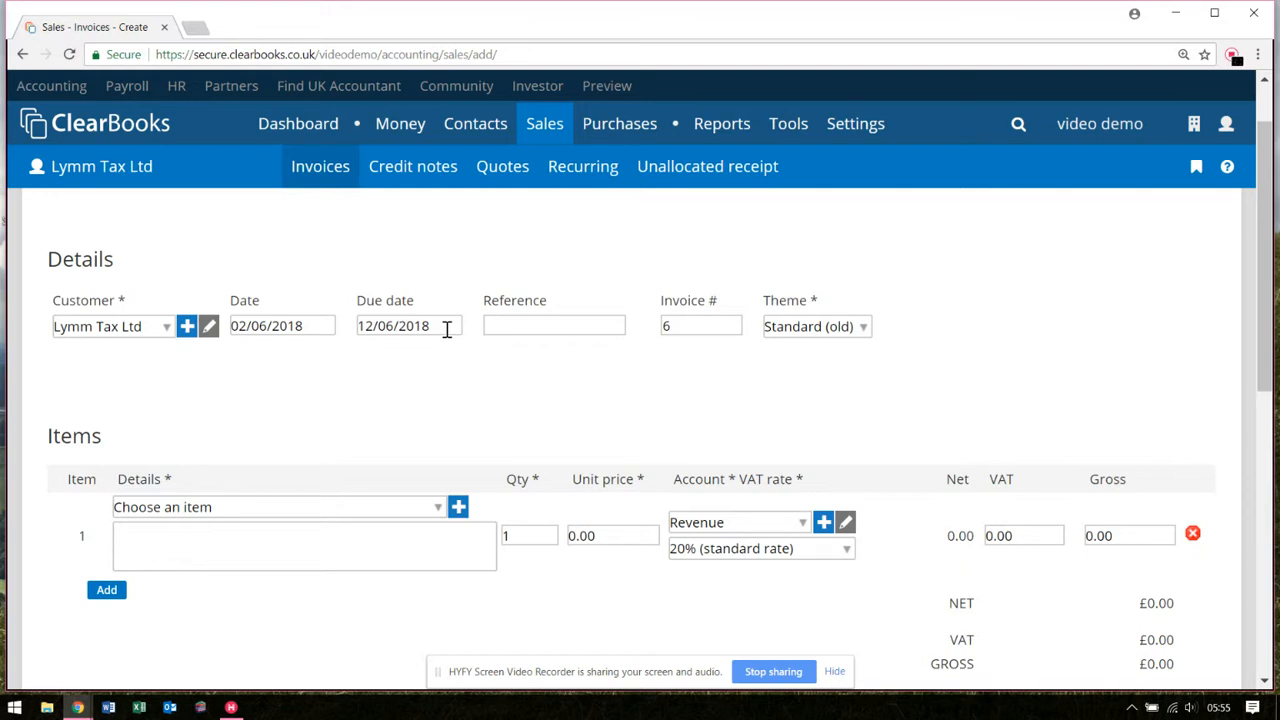
click(695, 326)
key(BackSpace)
text(2)
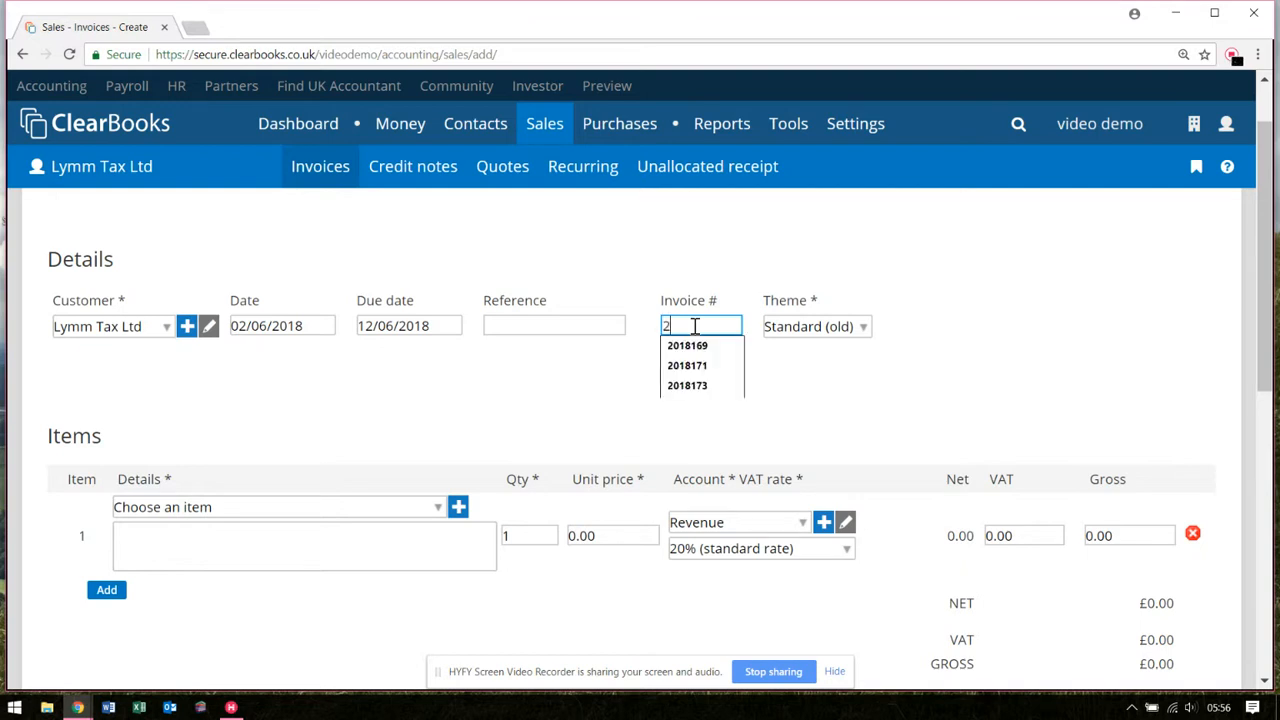
text(0181)
text(05)
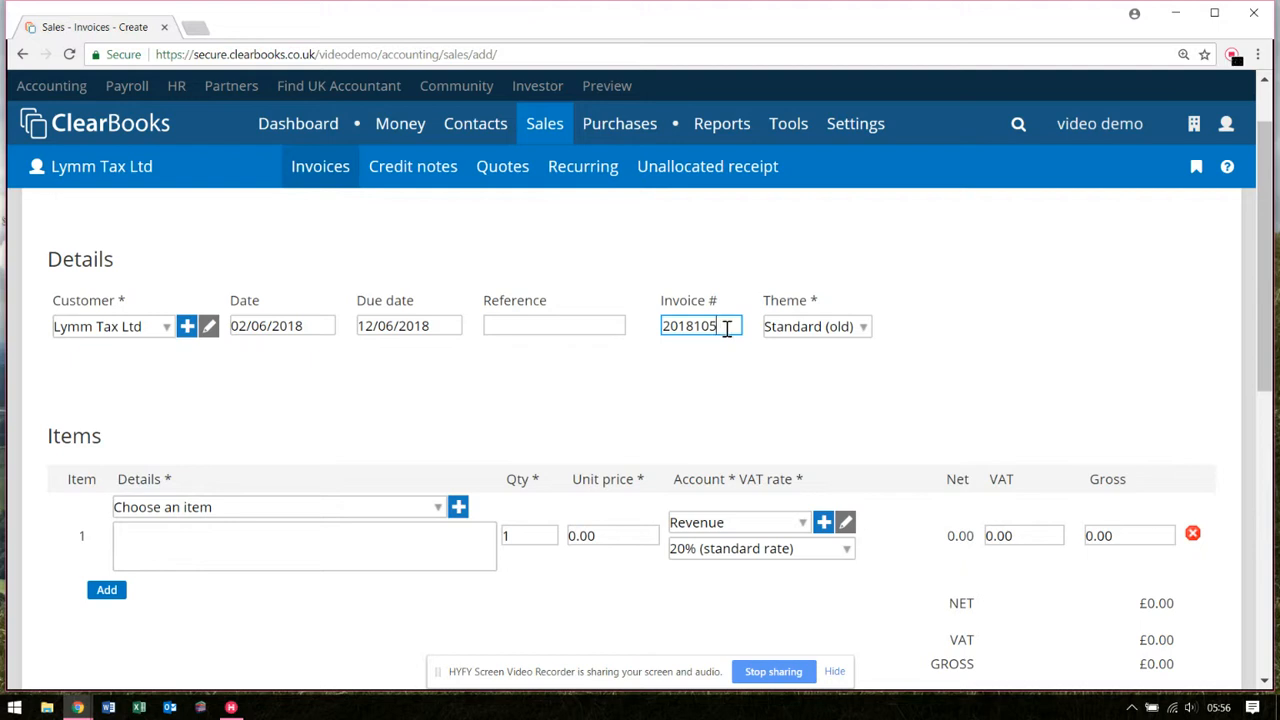
Describe the first invoice item as "6 crates of beer" and check the list of predefined items without choosing one.
scroll(486, 434, down, 1)
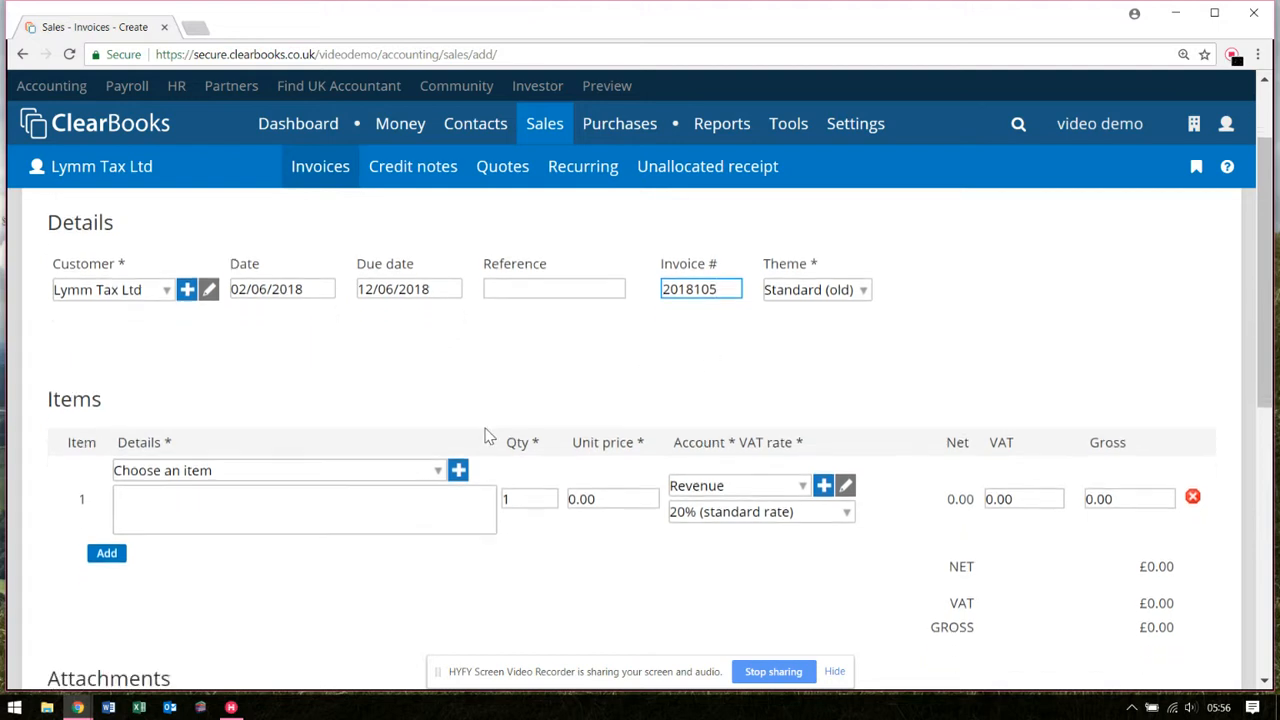
click(167, 455)
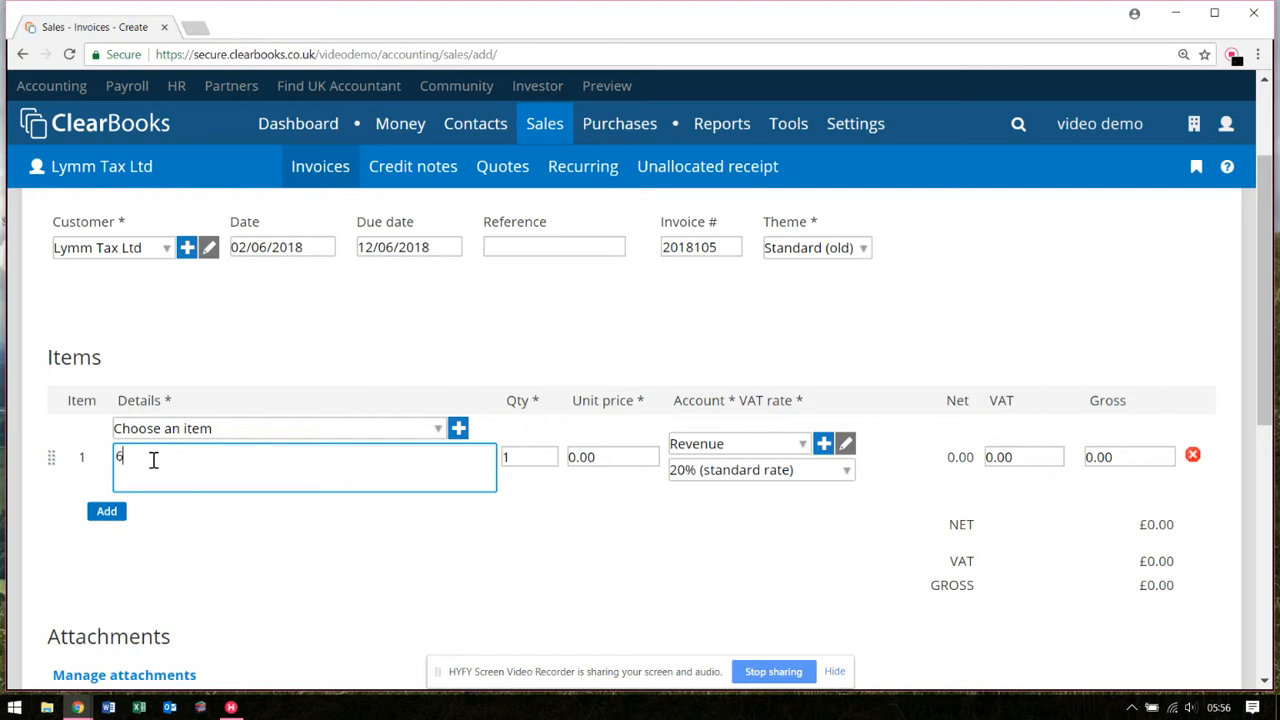
text(6 crates of beer)
click(440, 432)
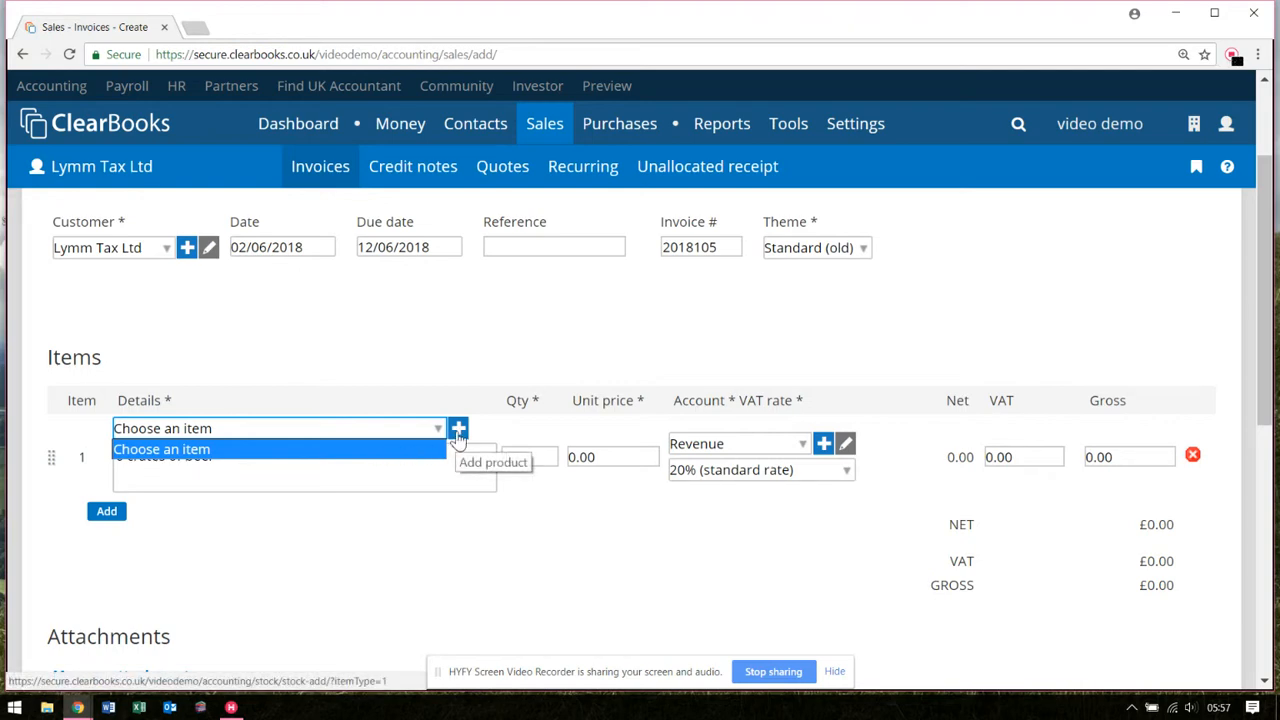
click(335, 550)
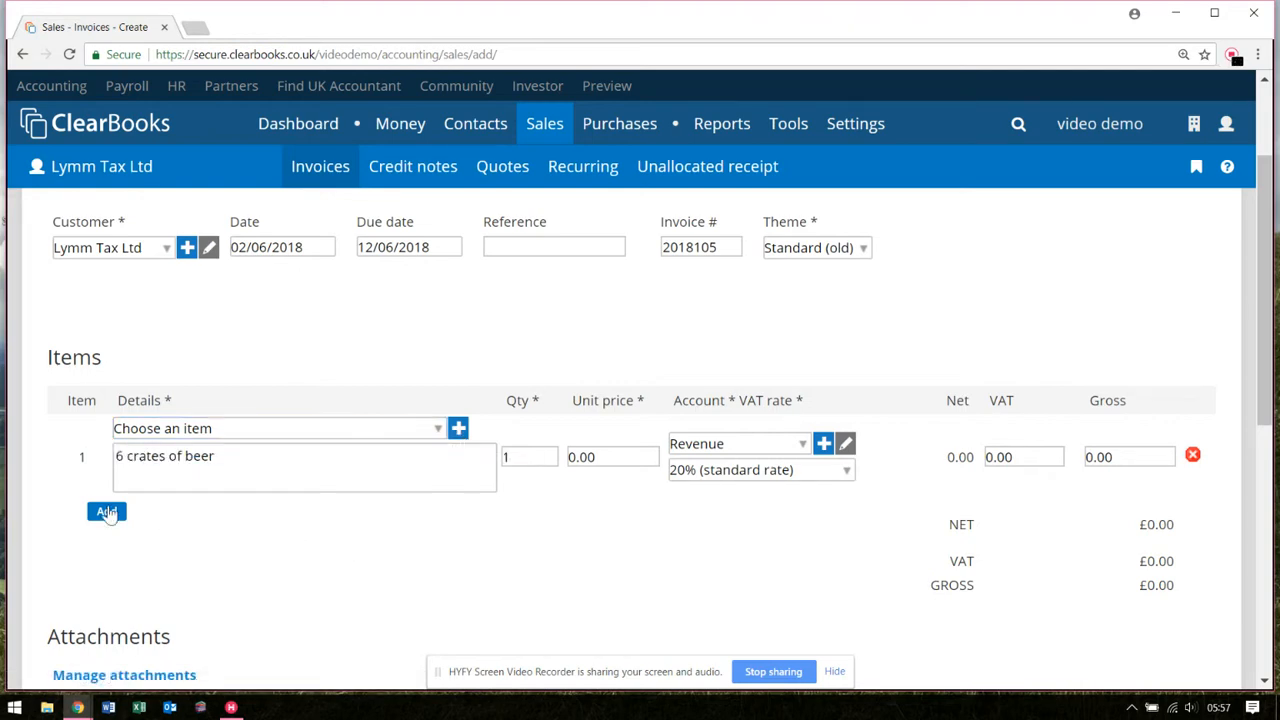
Set the item's unit price to 600.00 and look through the account options, keeping Revenue.
click(521, 459)
click(604, 458)
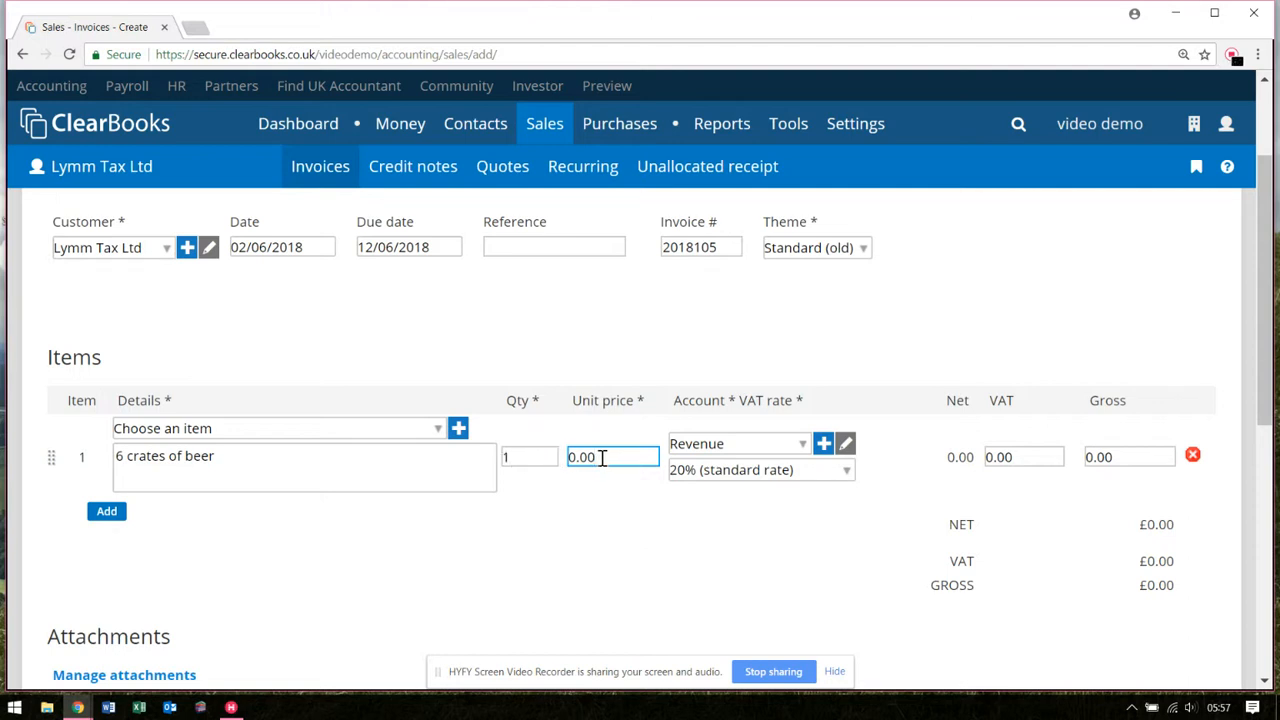
key(BackSpace)
key(BackSpace)
key(BackSpace)
text(6)
key(Tab)
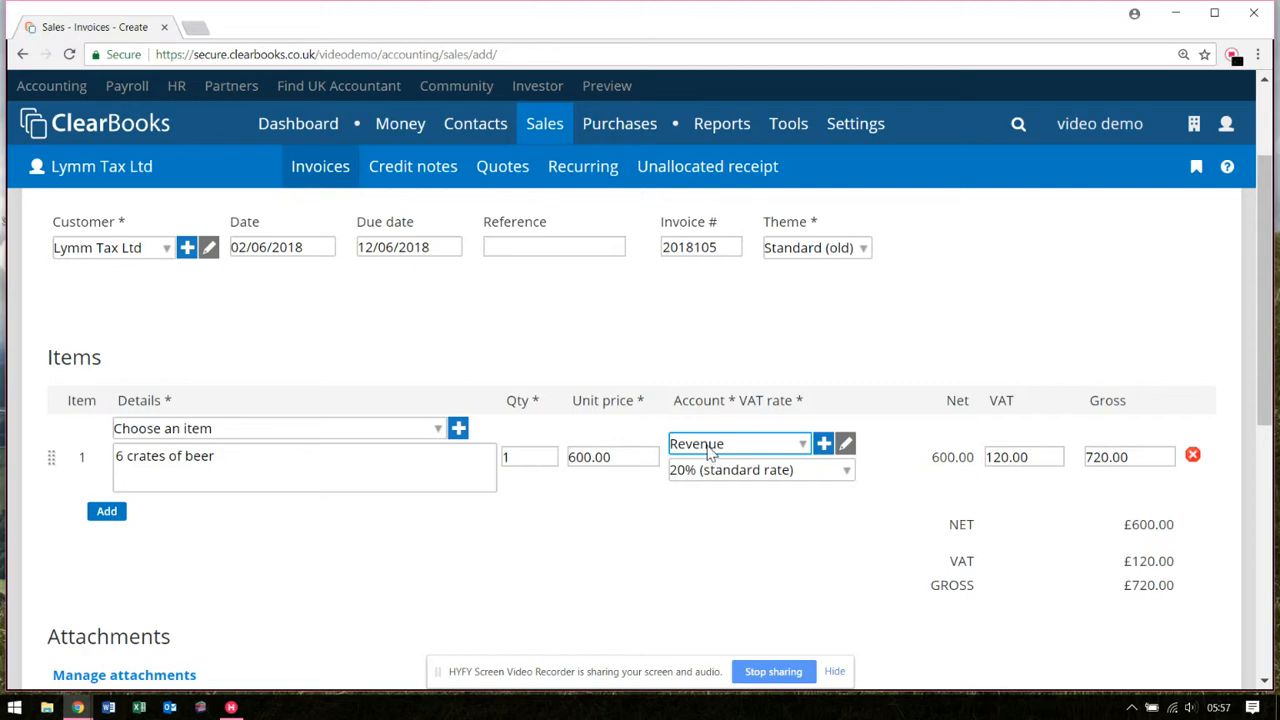
click(802, 447)
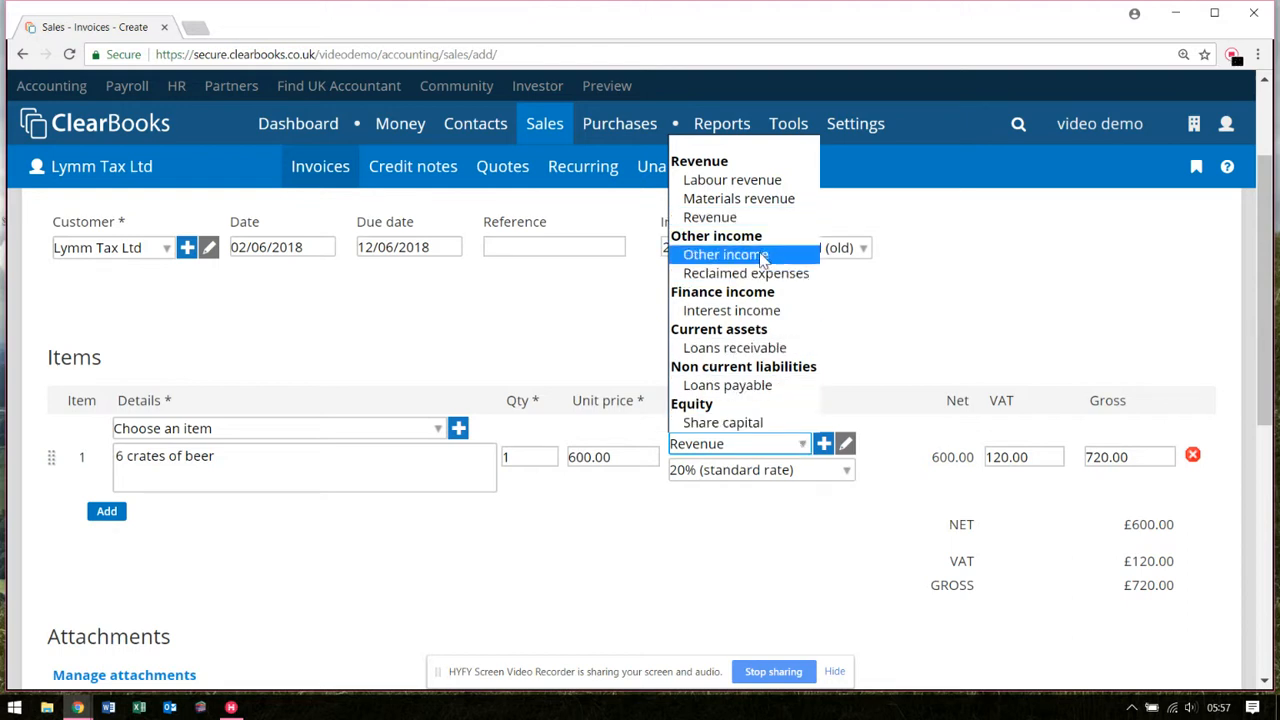
click(731, 557)
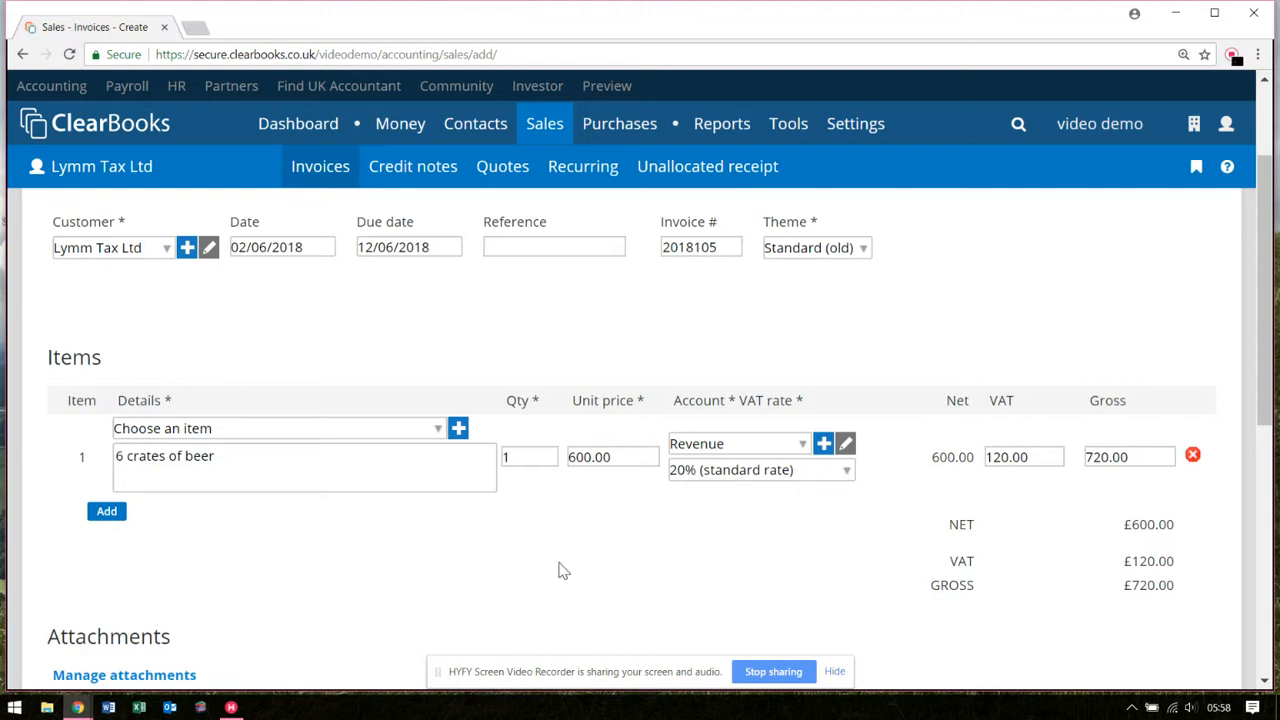
Check the bank details option in the payment options, keeping the Barclays account, and save the invoice.
scroll(515, 540, down, 2)
scroll(524, 510, down, 3)
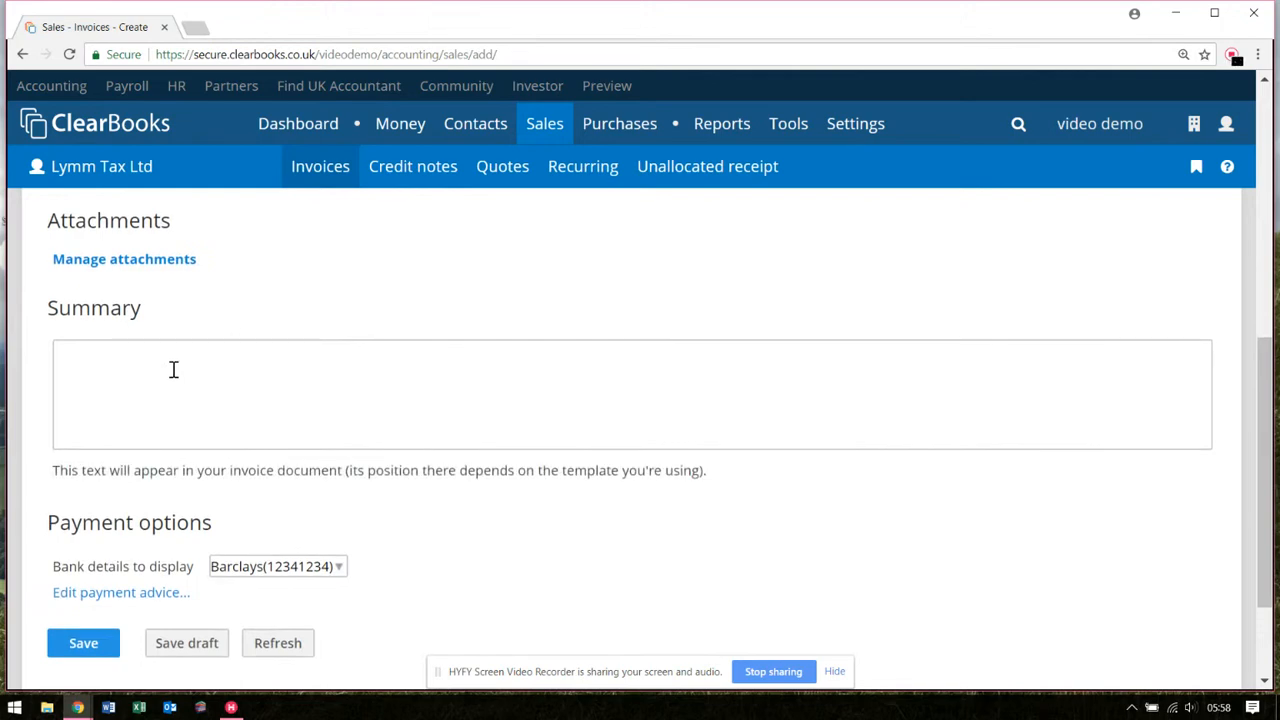
scroll(366, 430, down, 1)
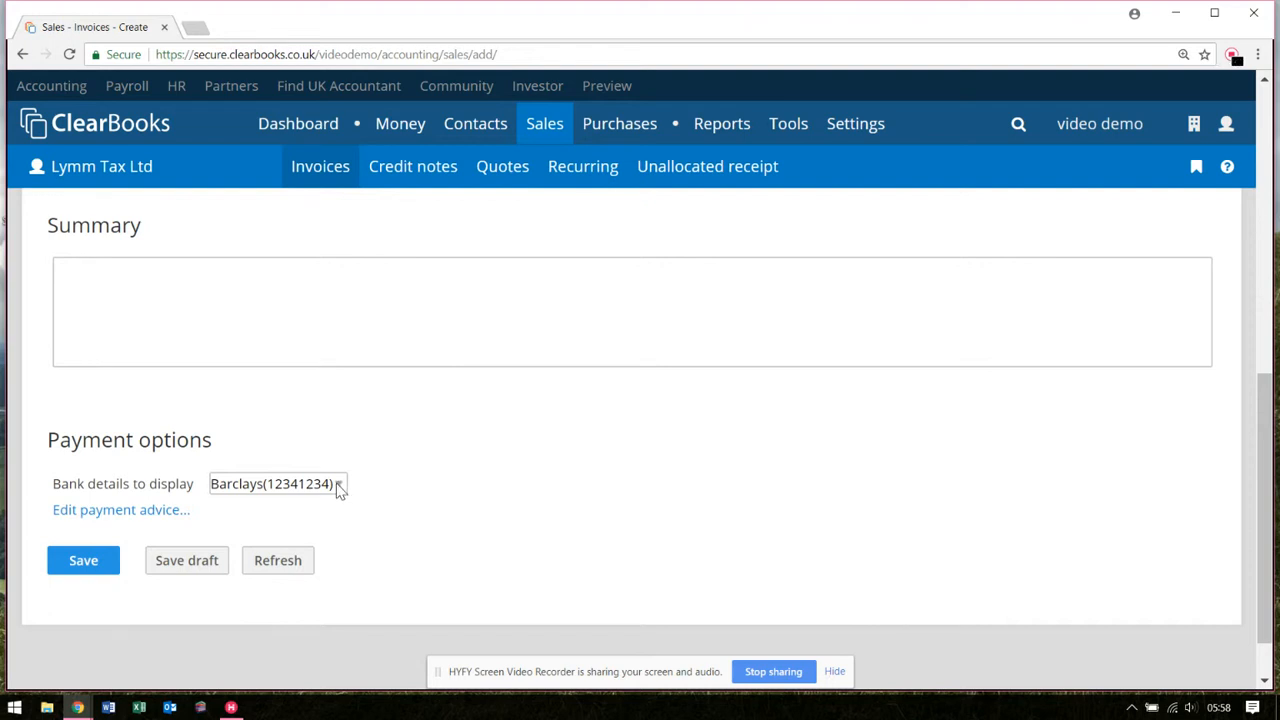
click(339, 487)
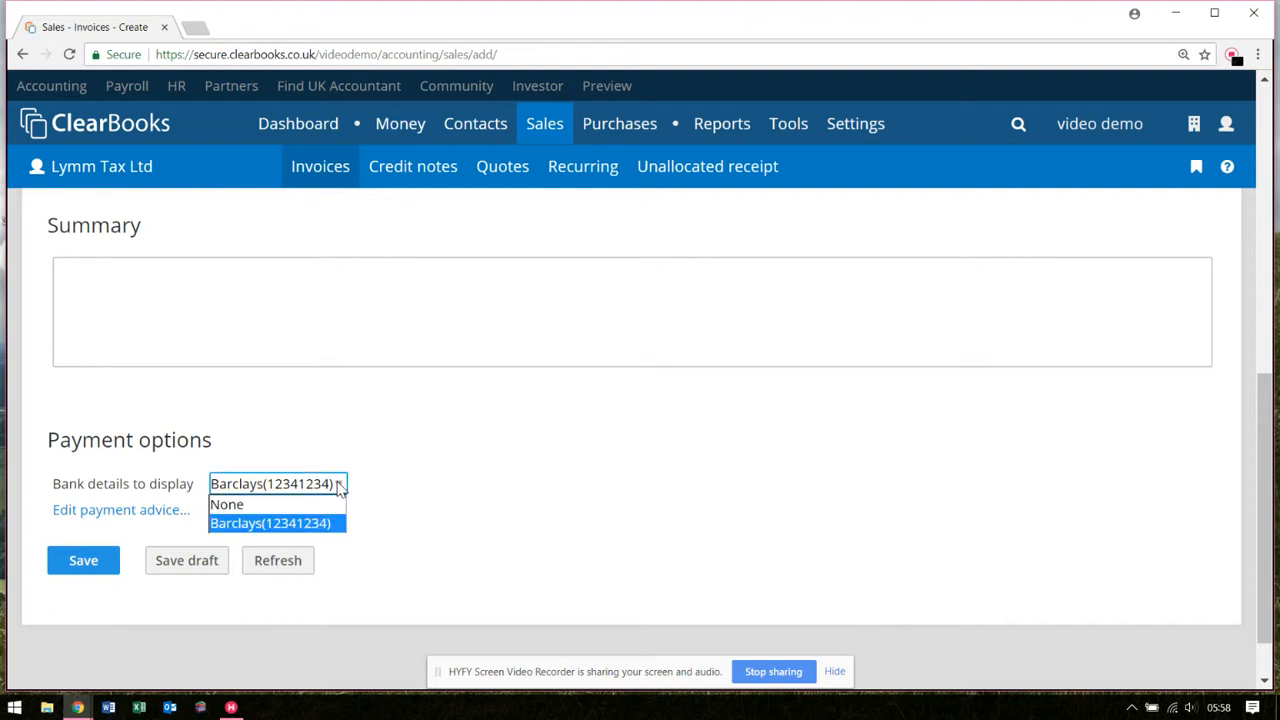
click(341, 488)
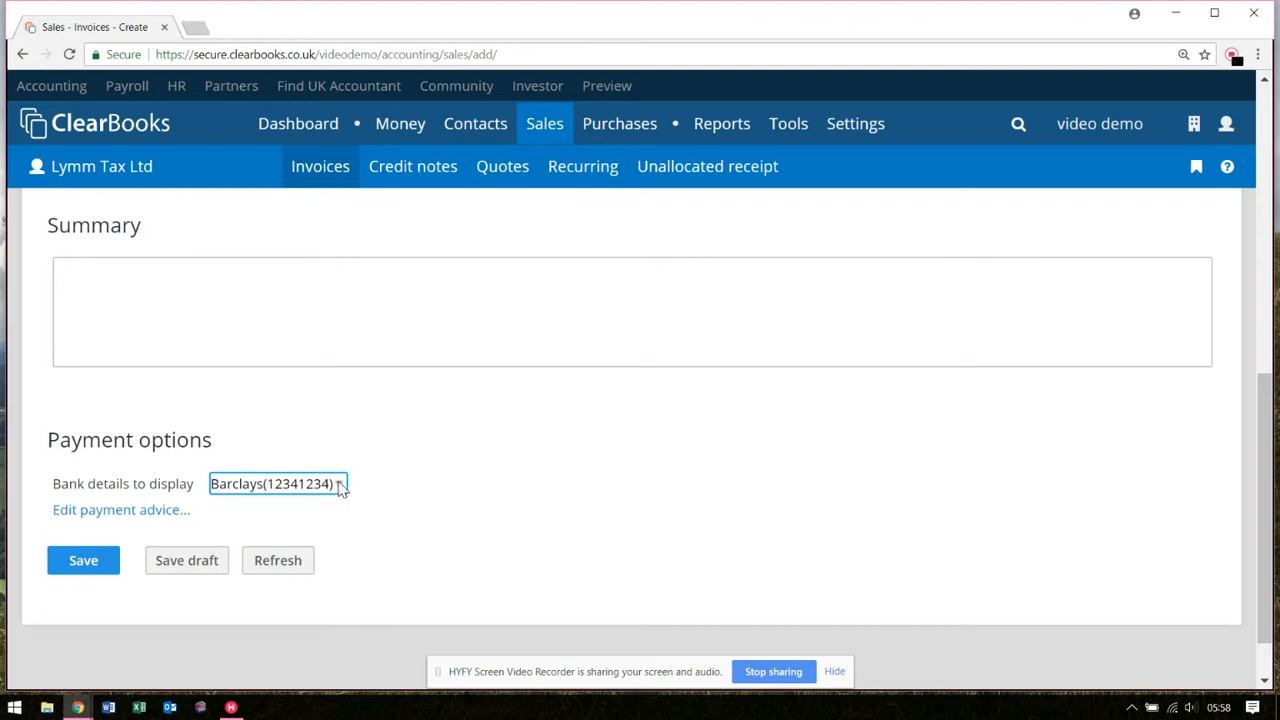
click(84, 562)
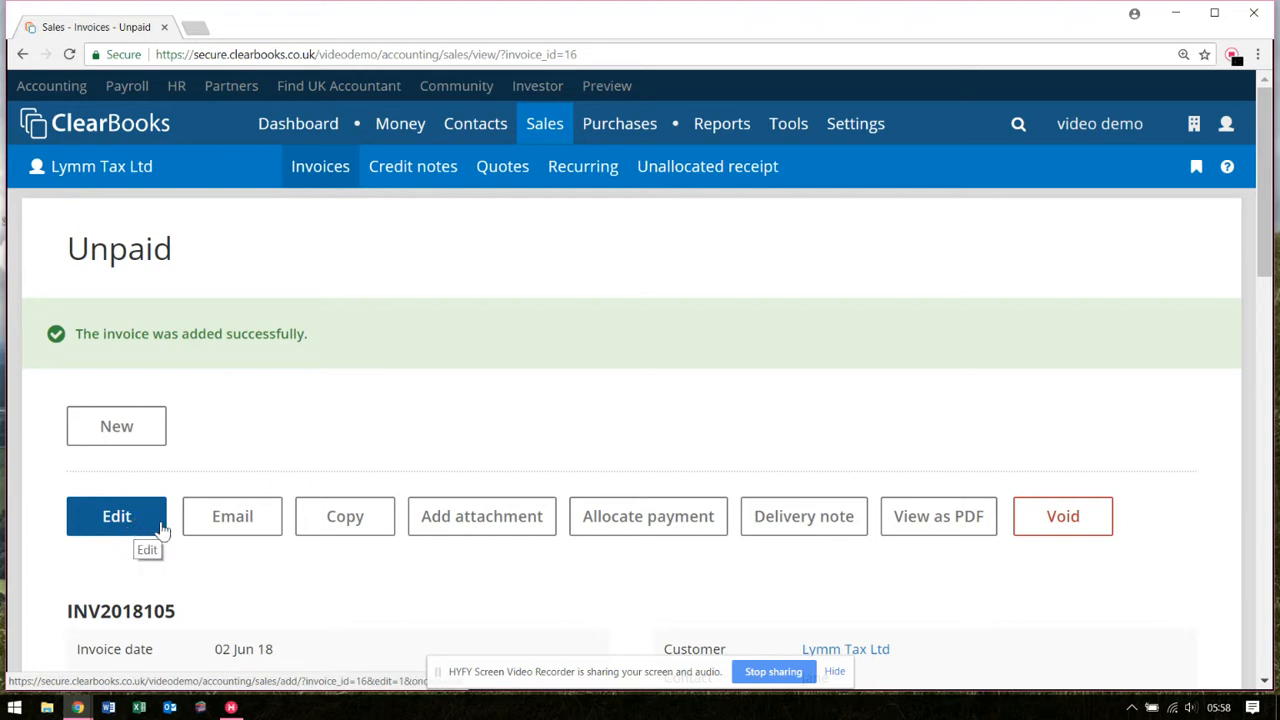
View the saved invoice as a PDF and review its dates, customer address, item line and totals.
click(941, 520)
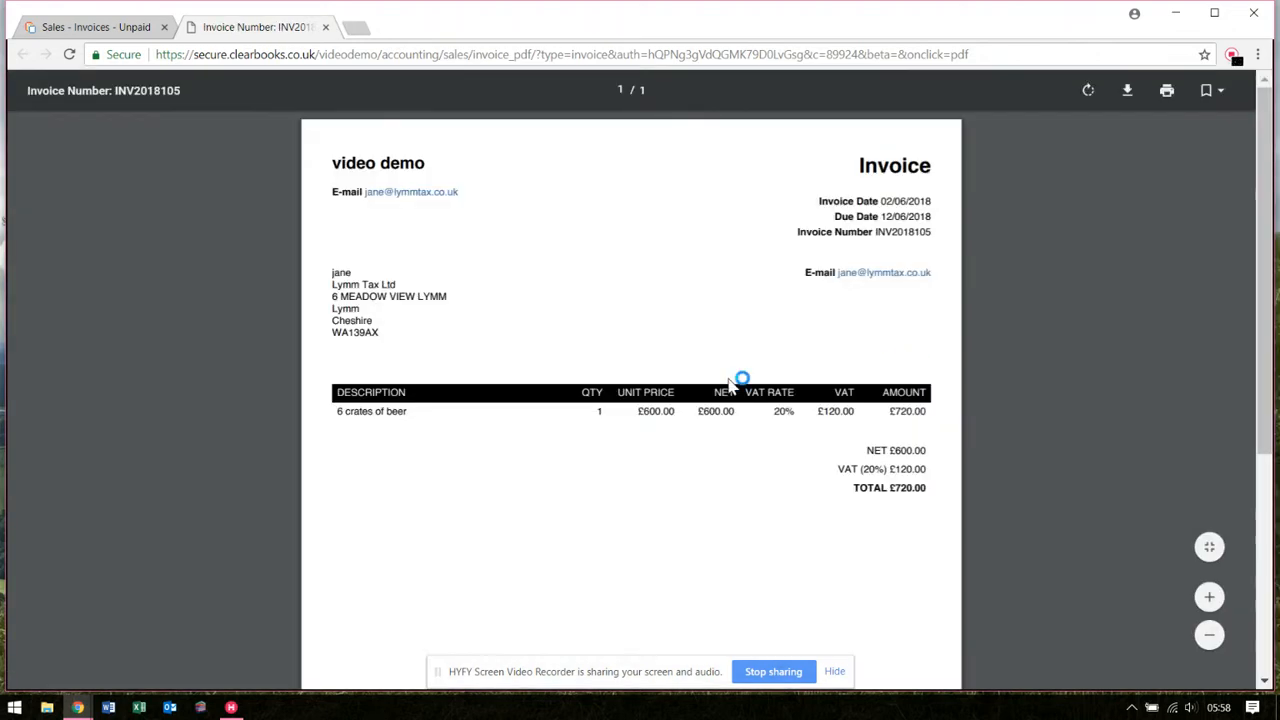
scroll(818, 300, down, 1)
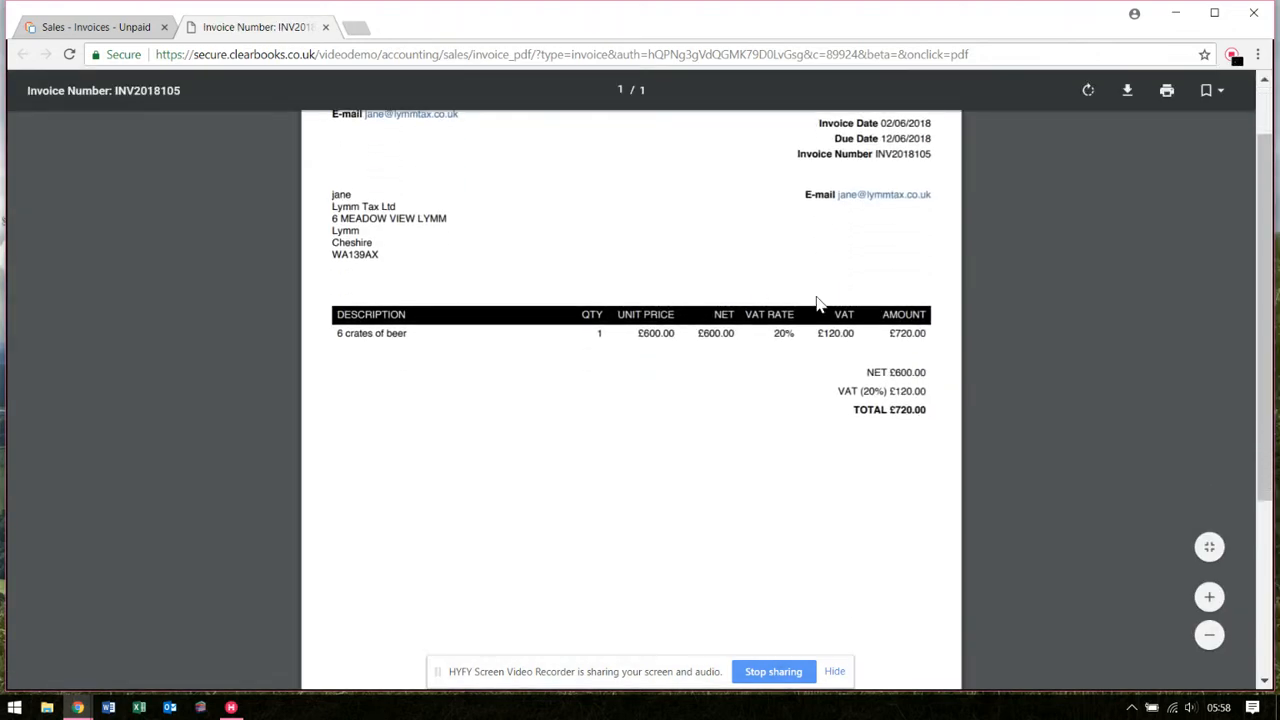
scroll(817, 300, up, 1)
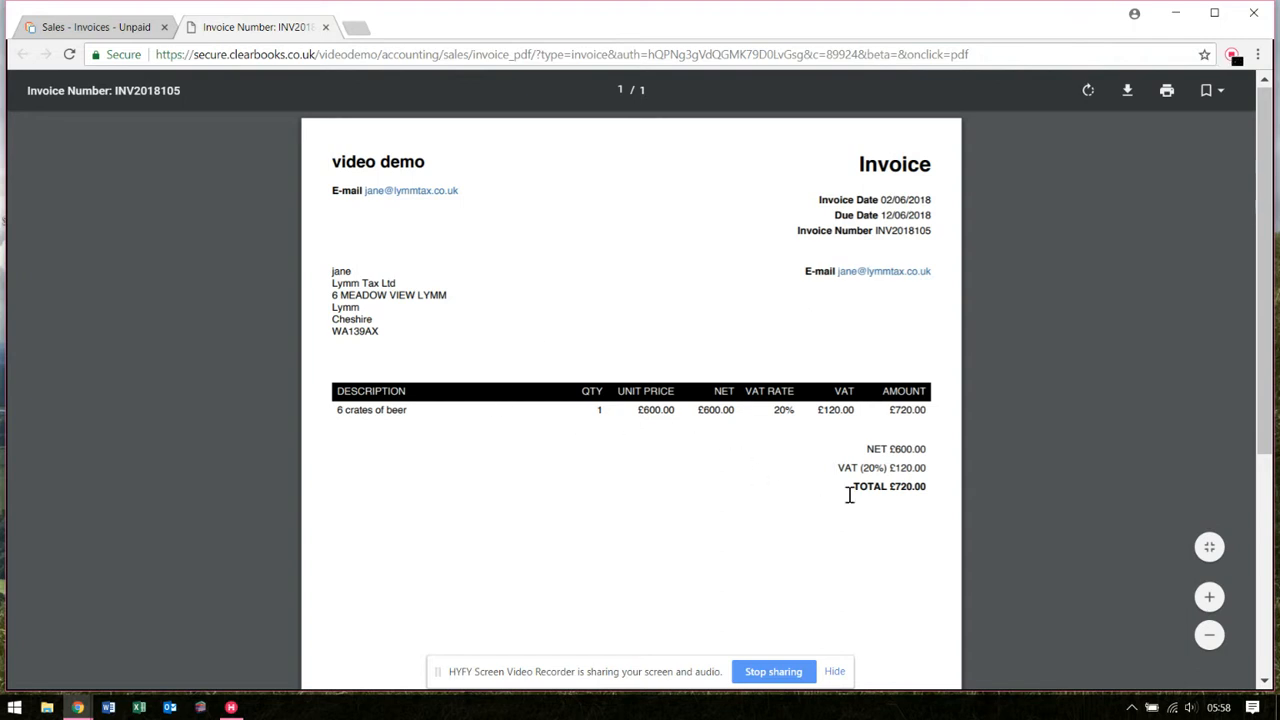
Return to the saved invoice from its PDF and open the email form for it.
click(114, 34)
scroll(812, 351, down, 1)
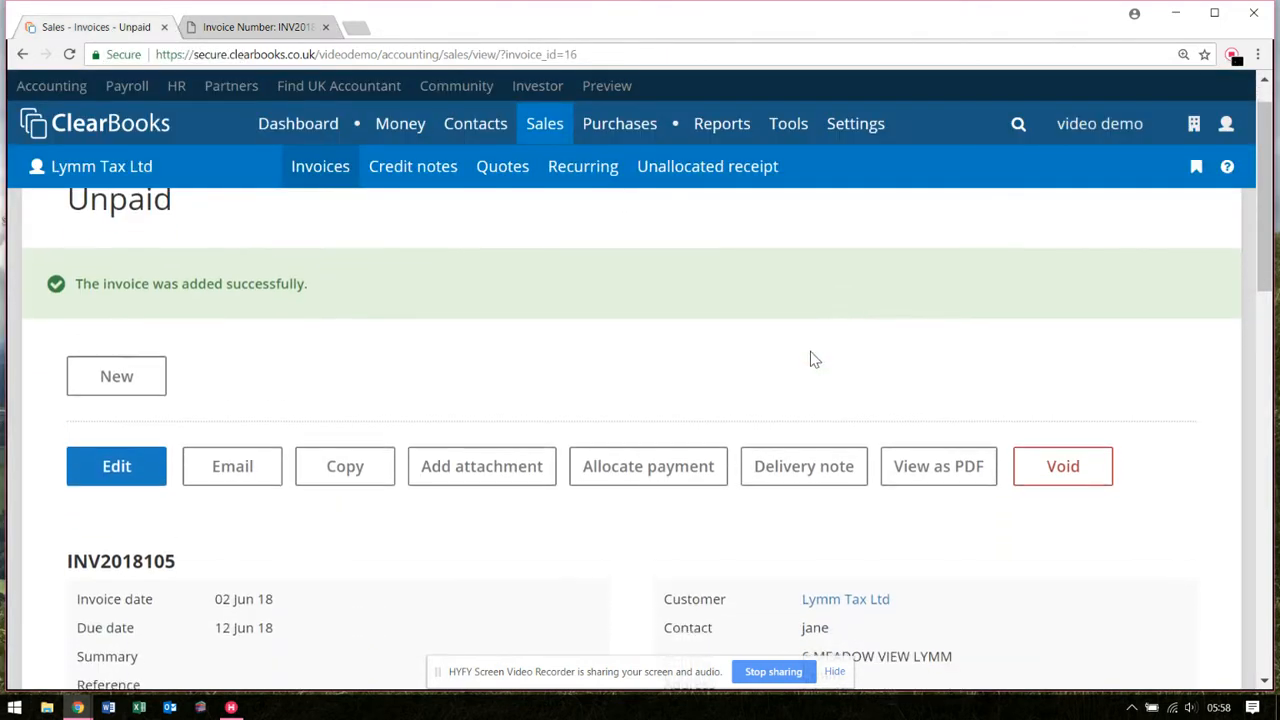
click(253, 447)
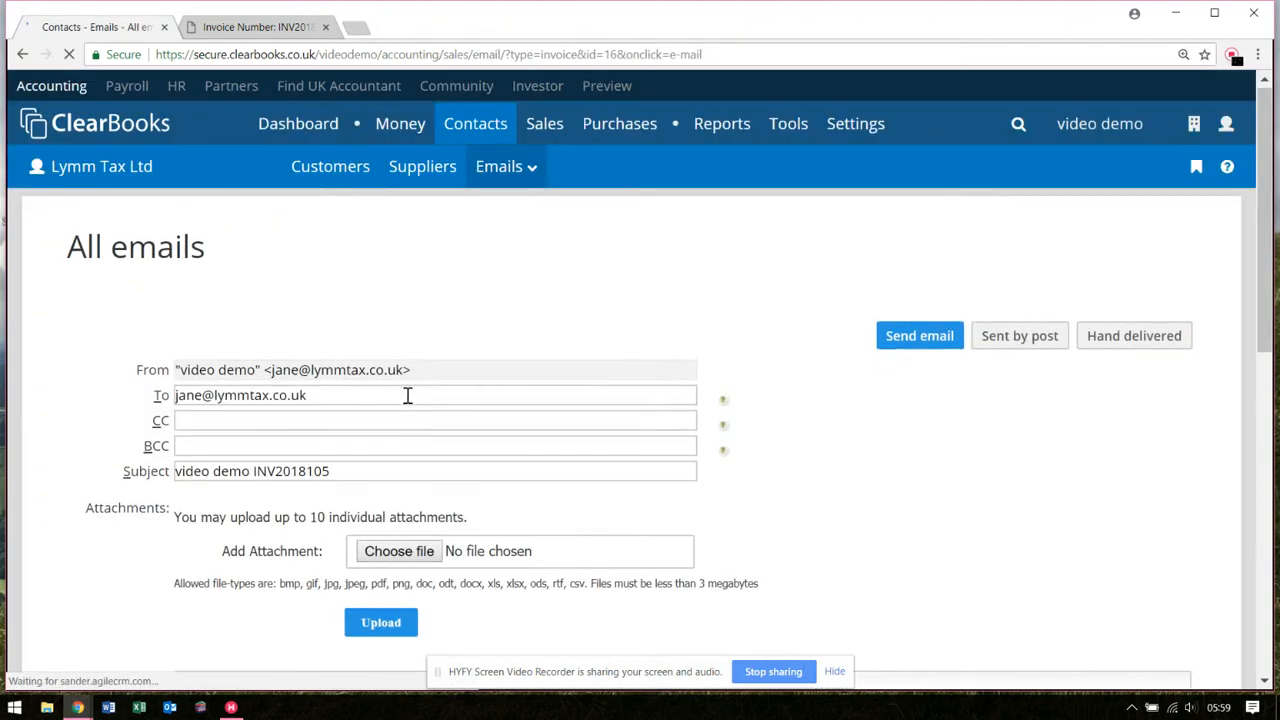
Review the email's recipient, subject, attachment options and message text, and send the invoice email to the customer.
scroll(406, 394, down, 1)
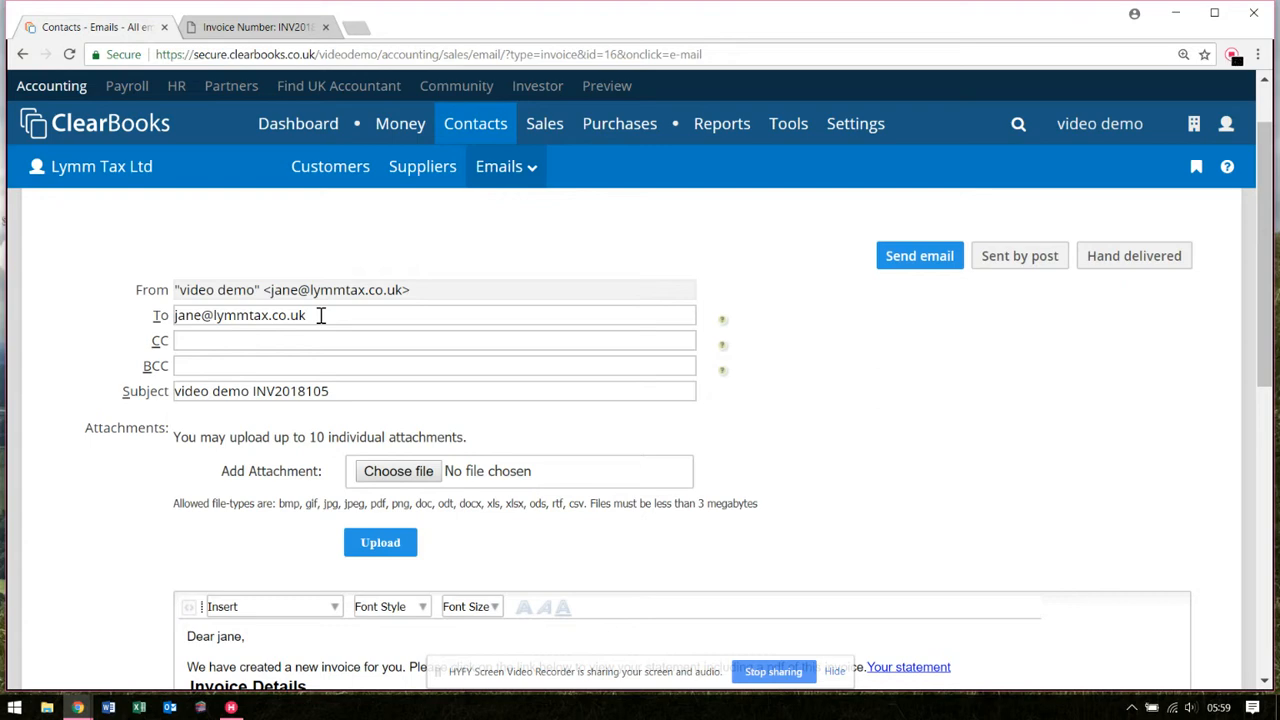
scroll(300, 490, down, 2)
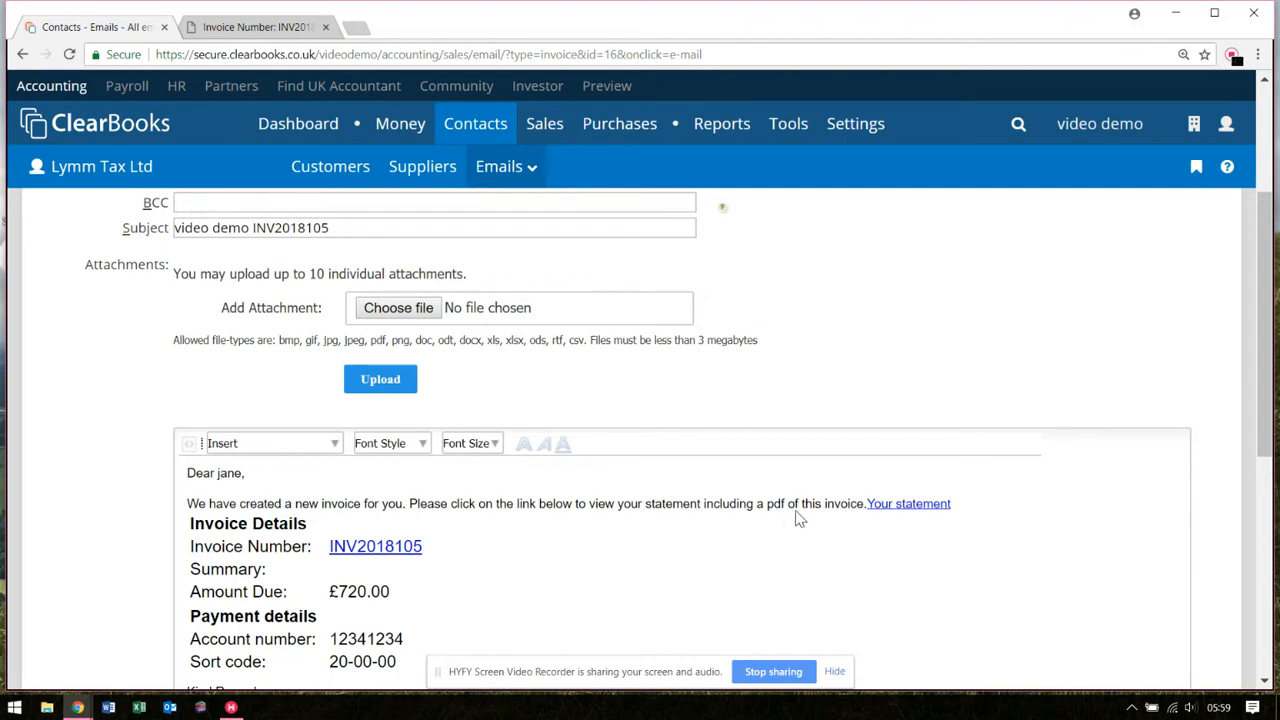
click(533, 185)
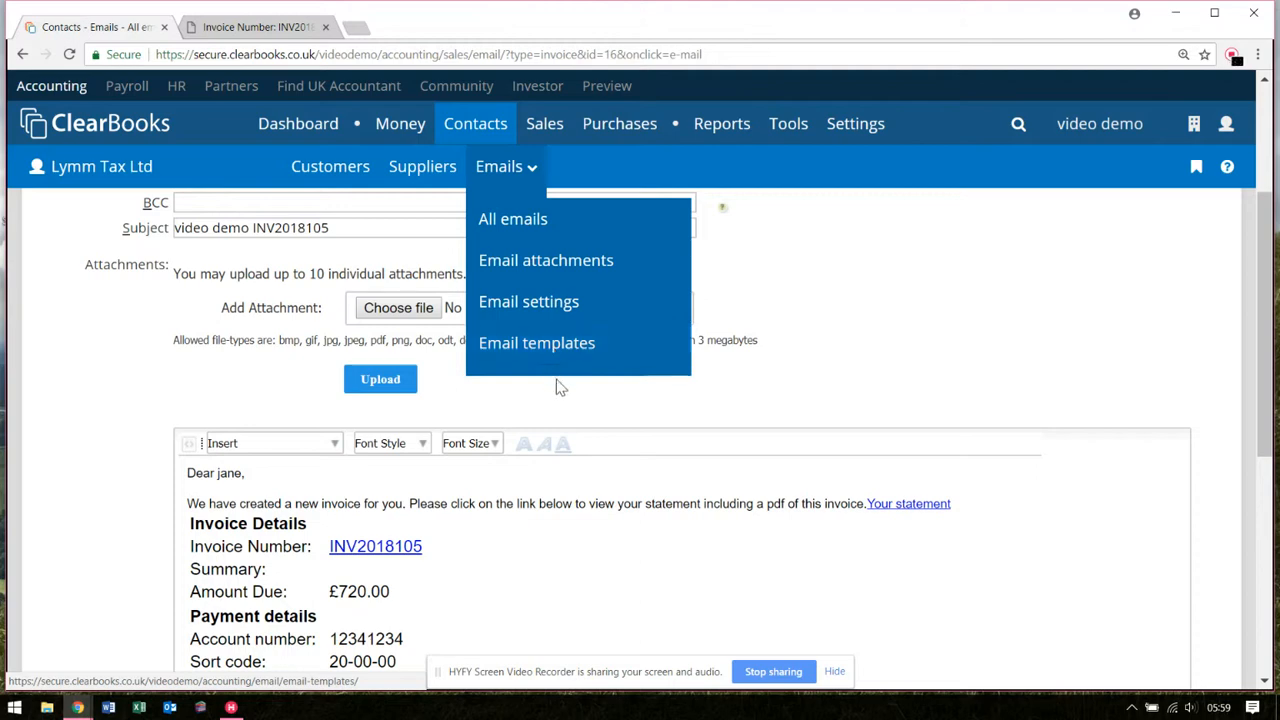
scroll(557, 393, down, 2)
scroll(557, 393, down, 4)
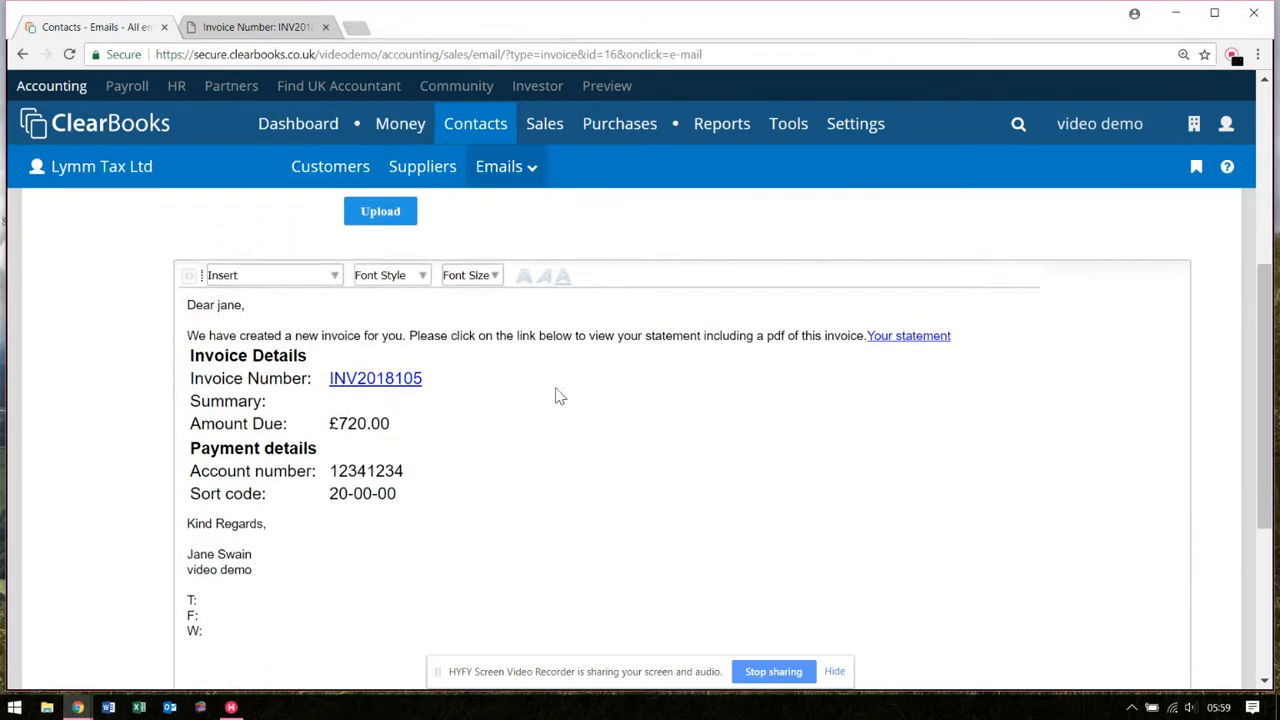
scroll(557, 395, down, 2)
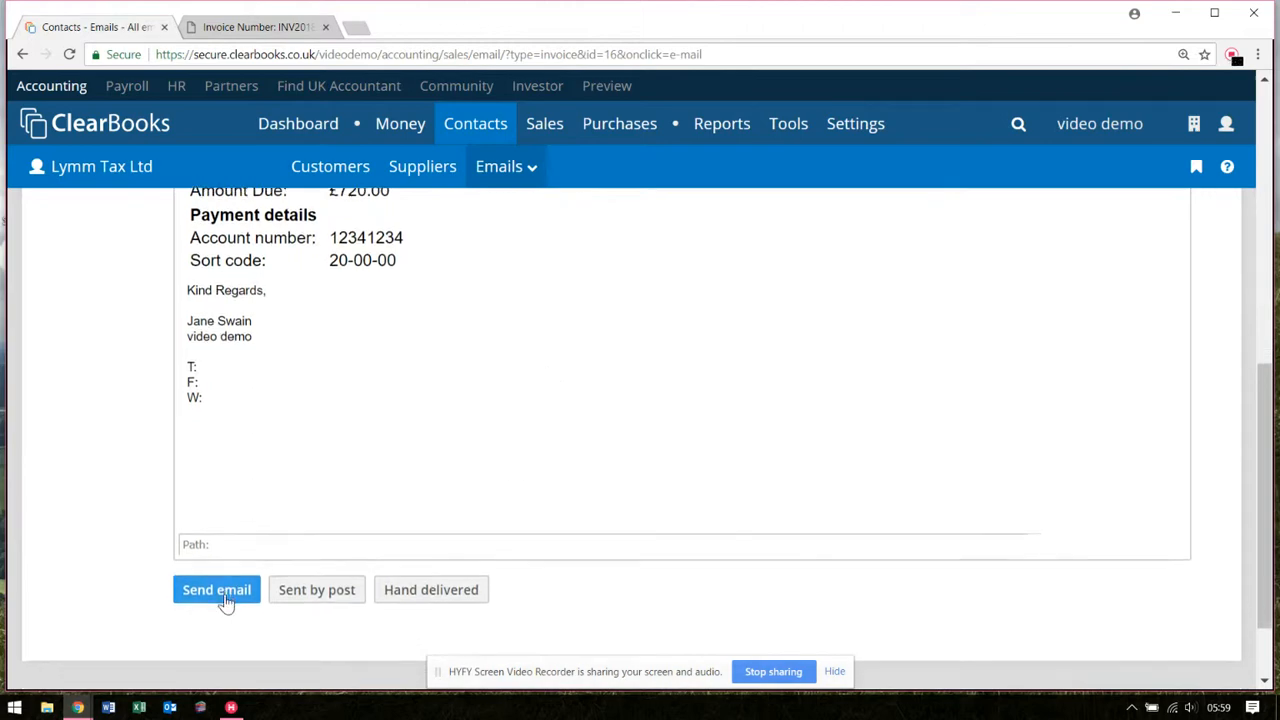
click(217, 581)
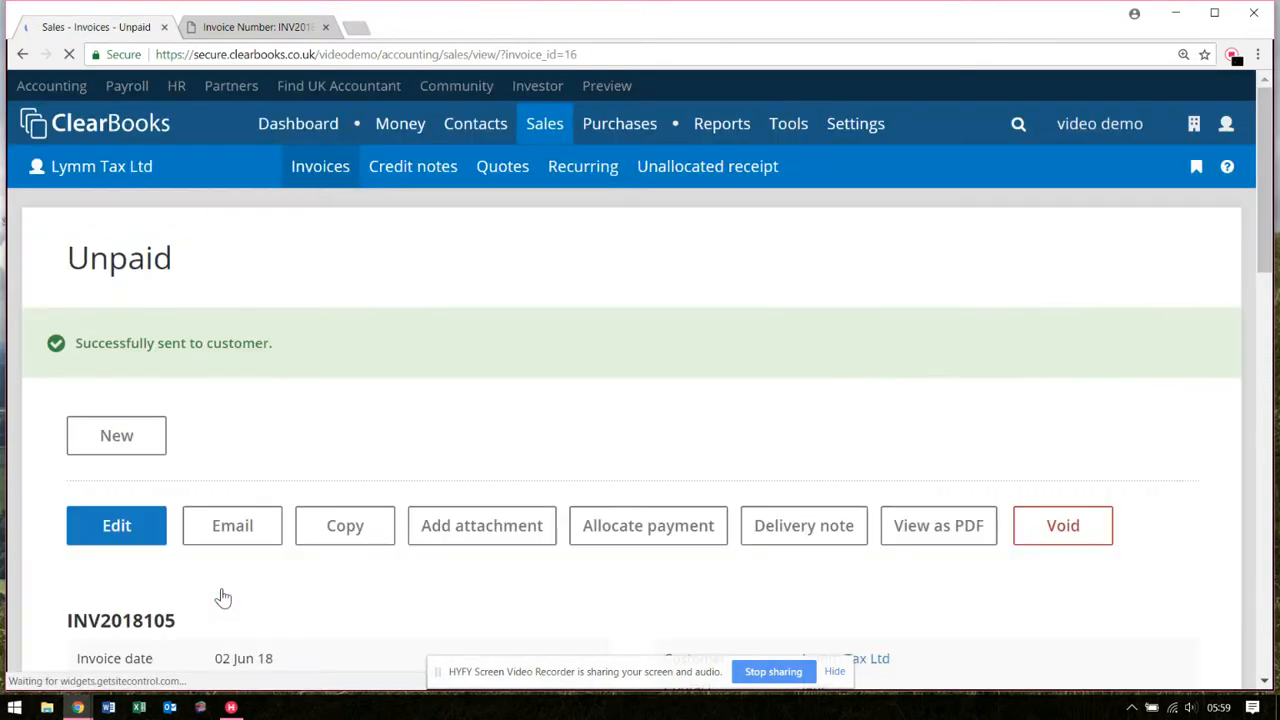
Open the list of unpaid sales invoices and check the email status of the new Lymm Tax Ltd invoice against the others.
mouse_move(588, 143)
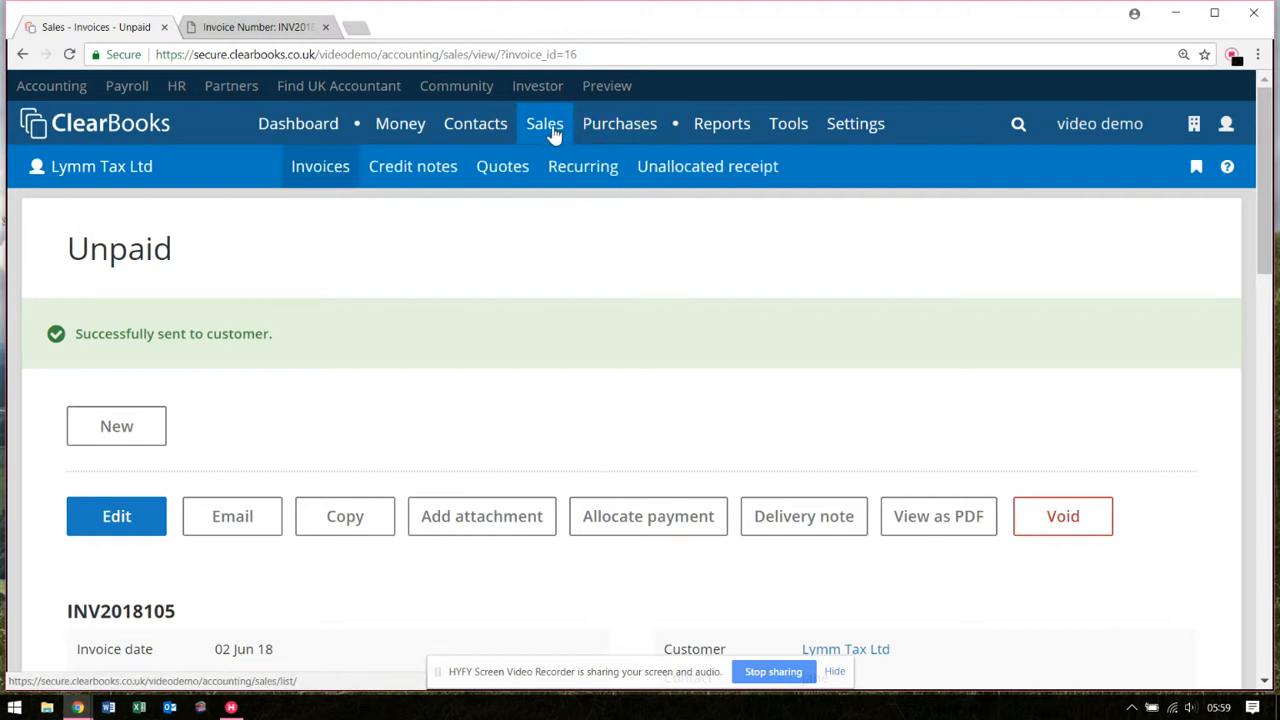
click(337, 176)
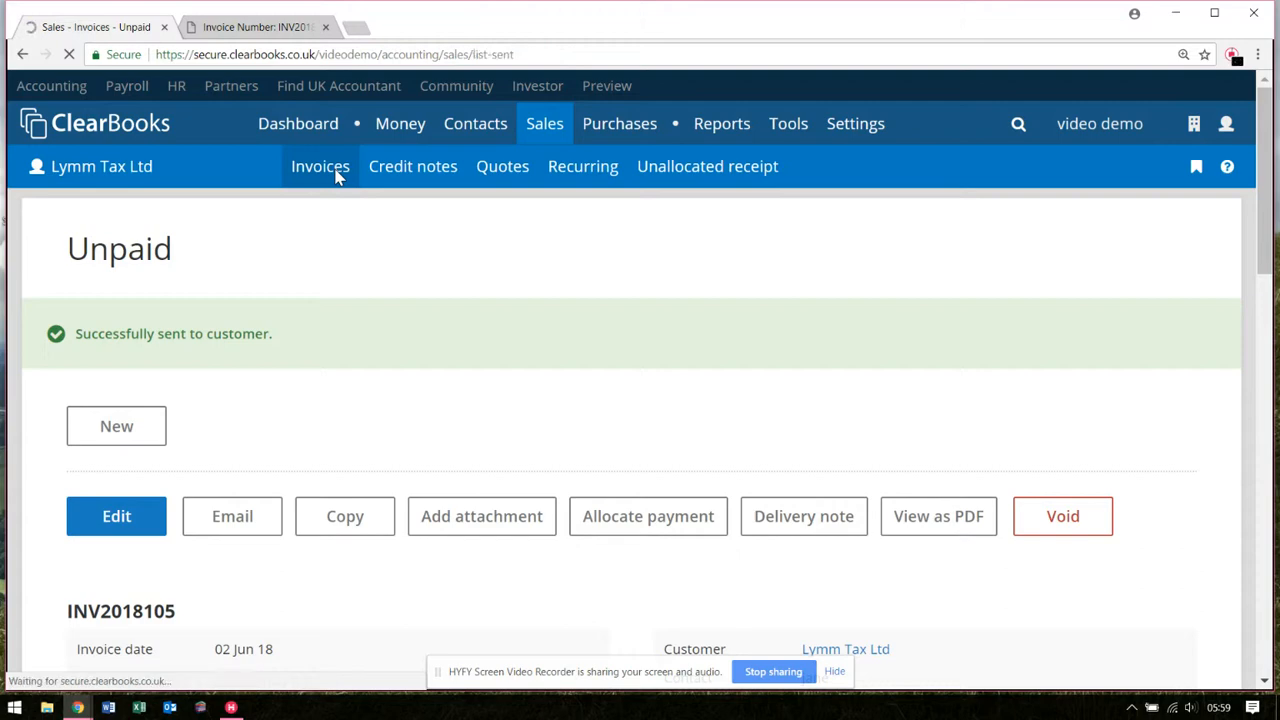
scroll(523, 305, down, 2)
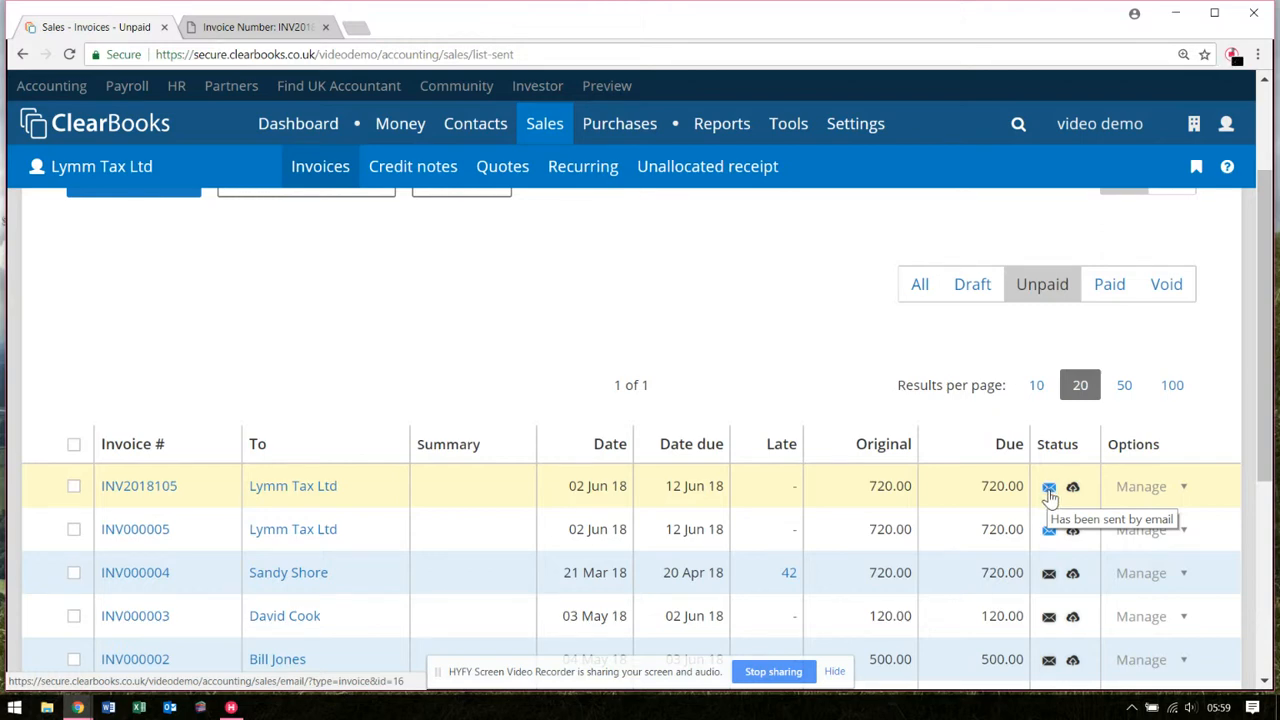
scroll(1049, 497, down, 1)
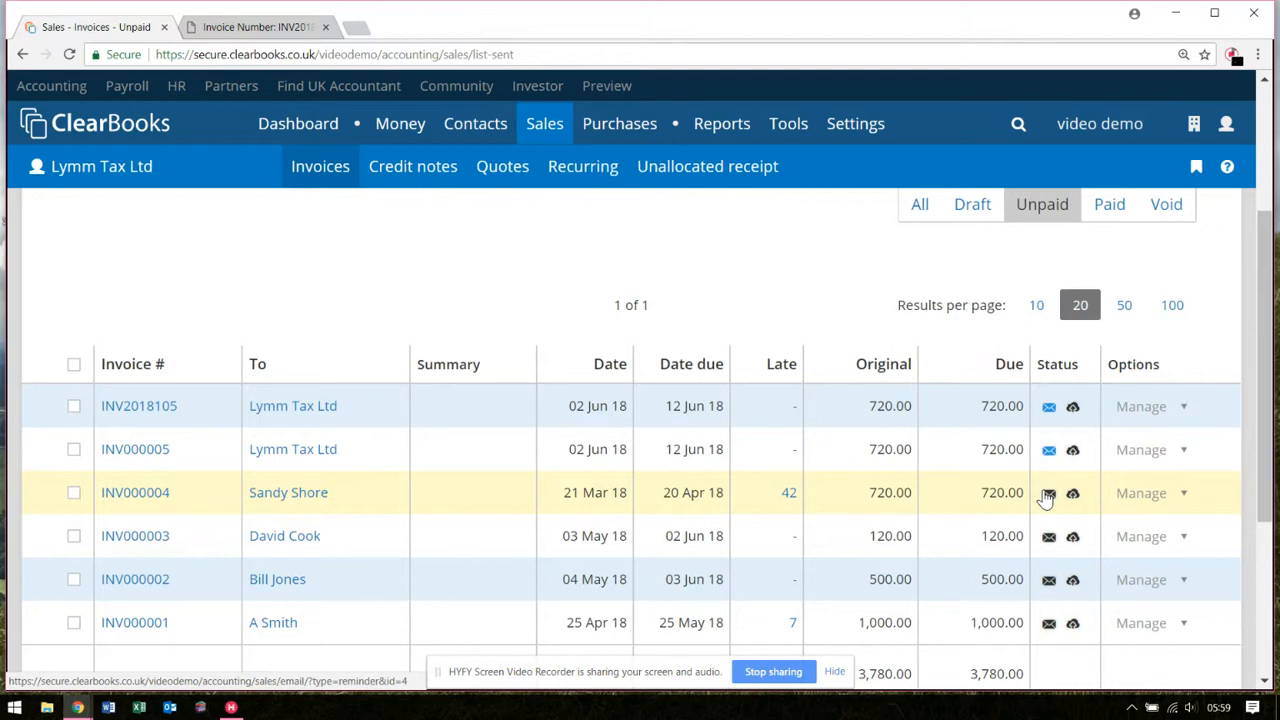